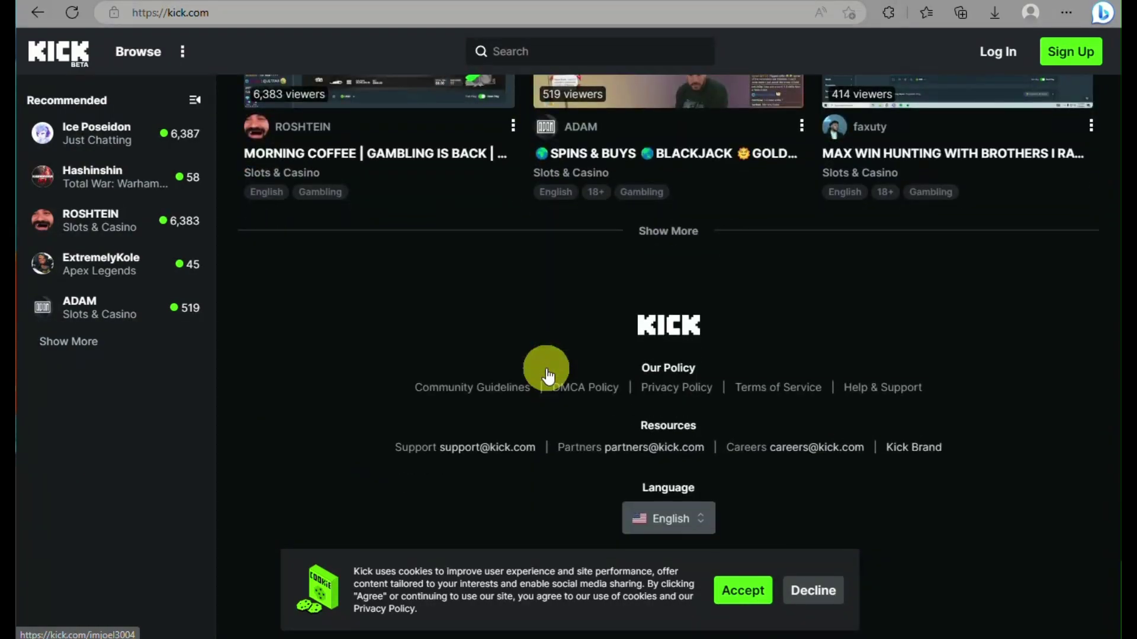
Scroll up the Kick homepage from the footer to the Top Live Categories row and Alfa Romeo banner.
scroll(547, 374, "up", 20)
scroll(547, 375, "up", 20)
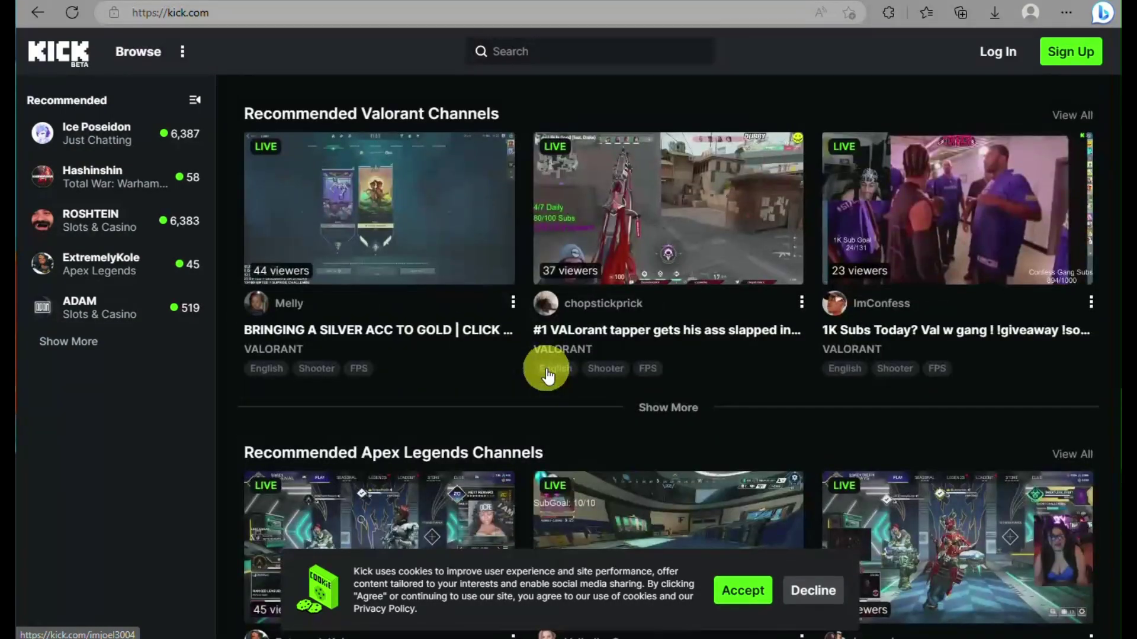
scroll(547, 374, "up", 10)
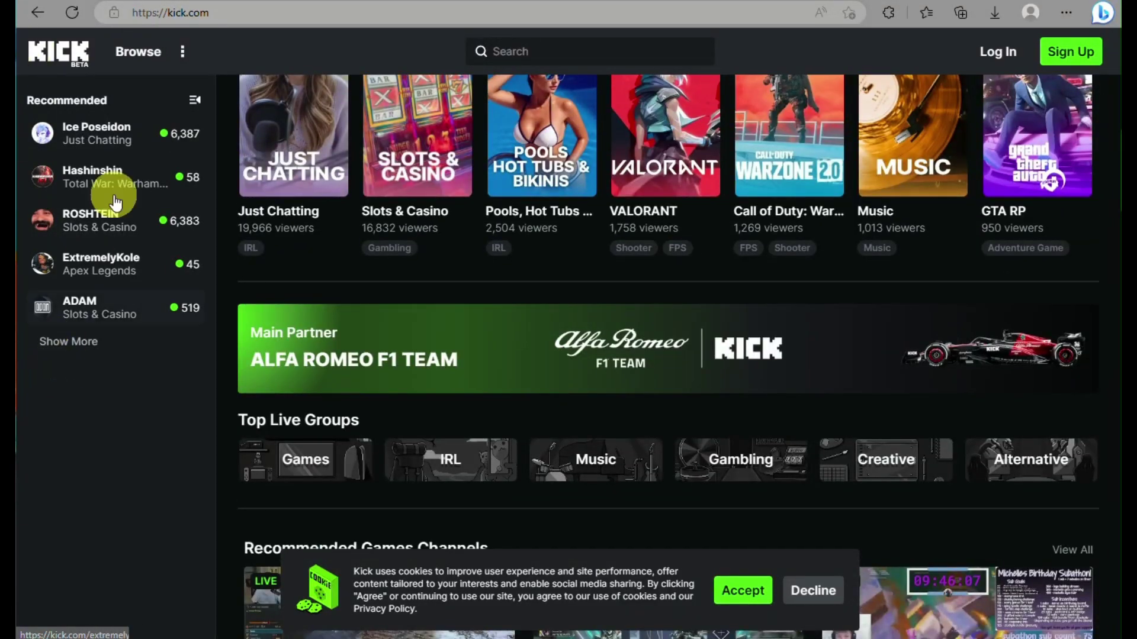
Log in to Kick with Google, choosing the first account in the chooser.
left_click(993, 50)
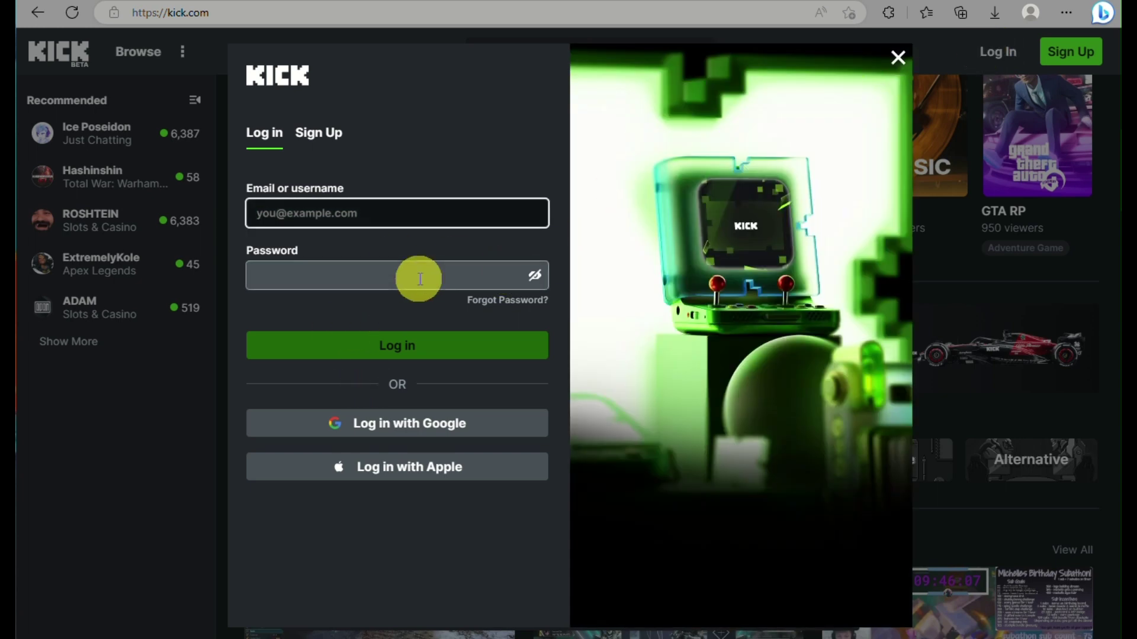
left_click(423, 422)
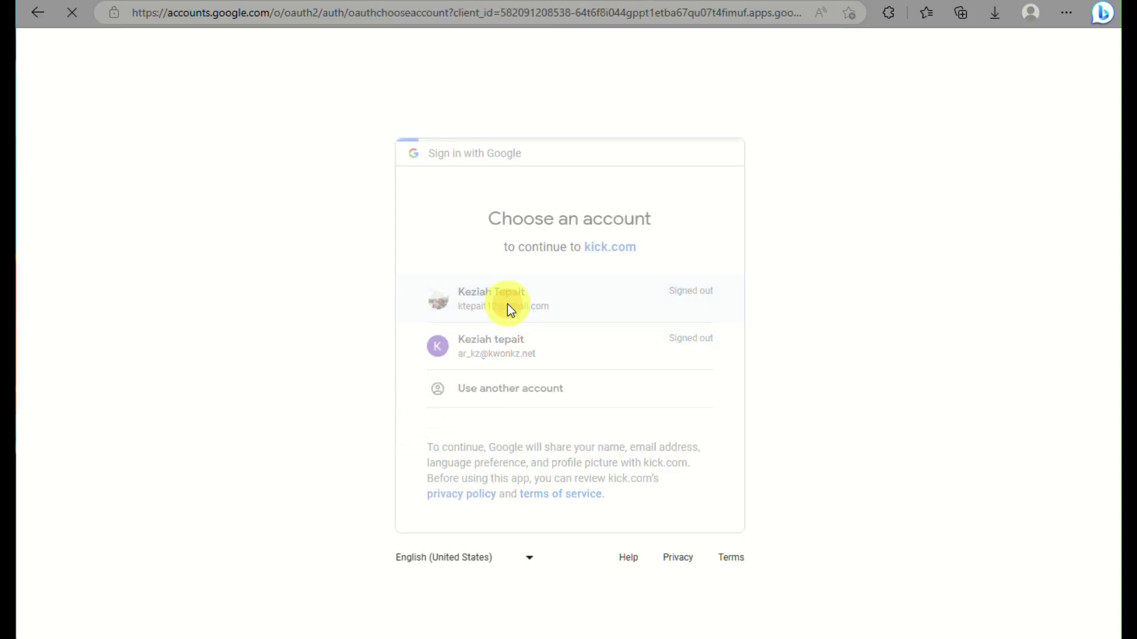
left_click(507, 304)
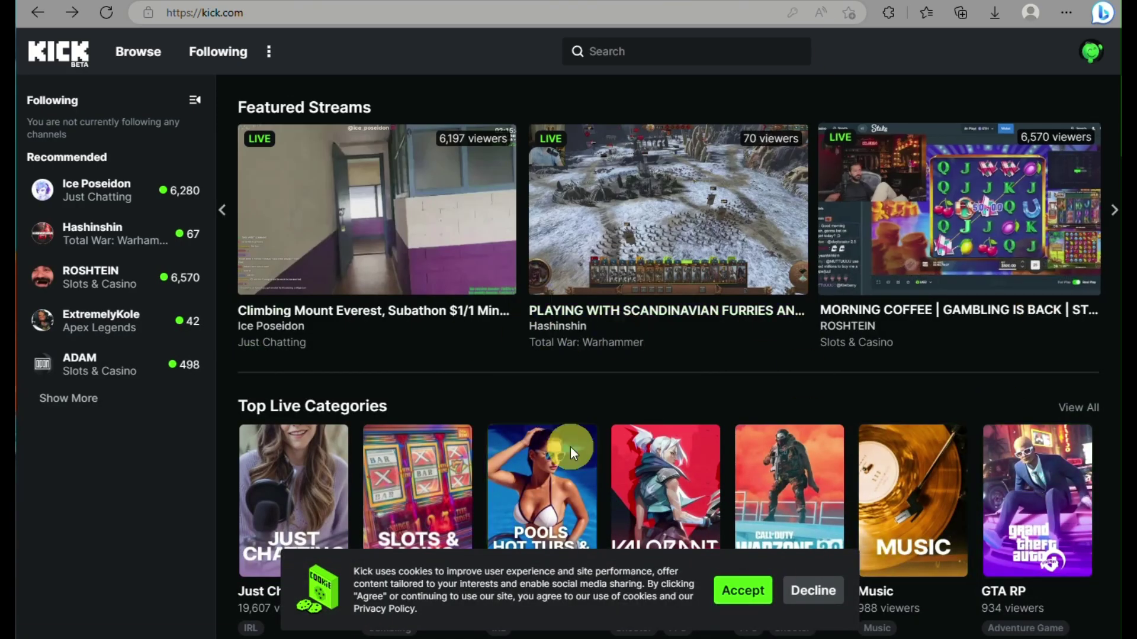
Browse the Featured Streams, then scroll partway down the recommended channel rows and back.
scroll(956, 322, "down", 5)
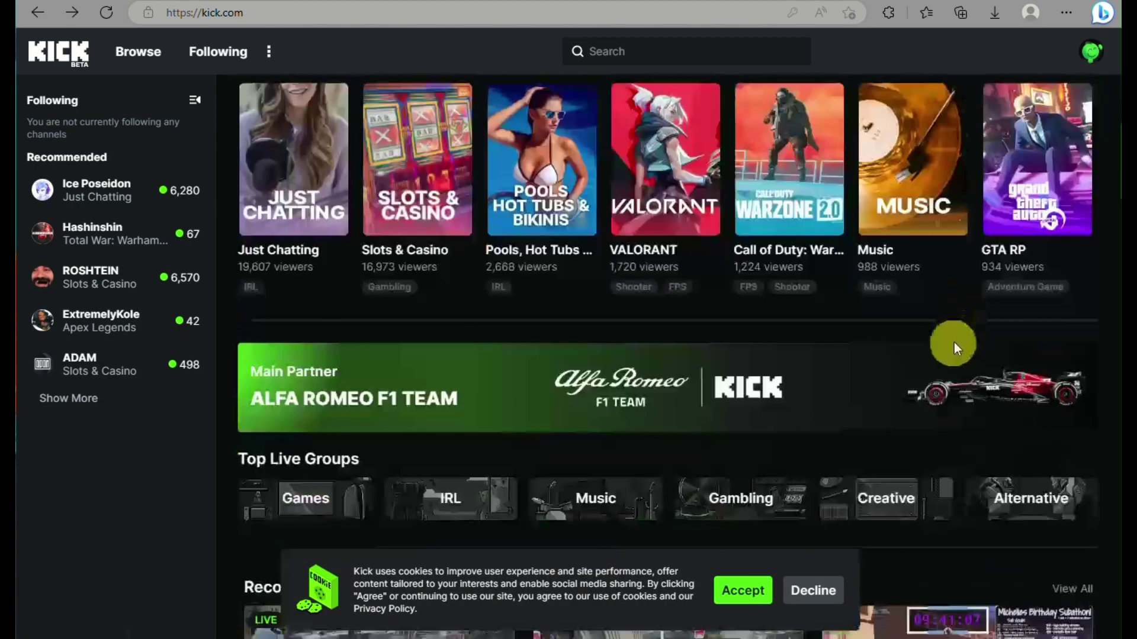
scroll(954, 343, "up", 5)
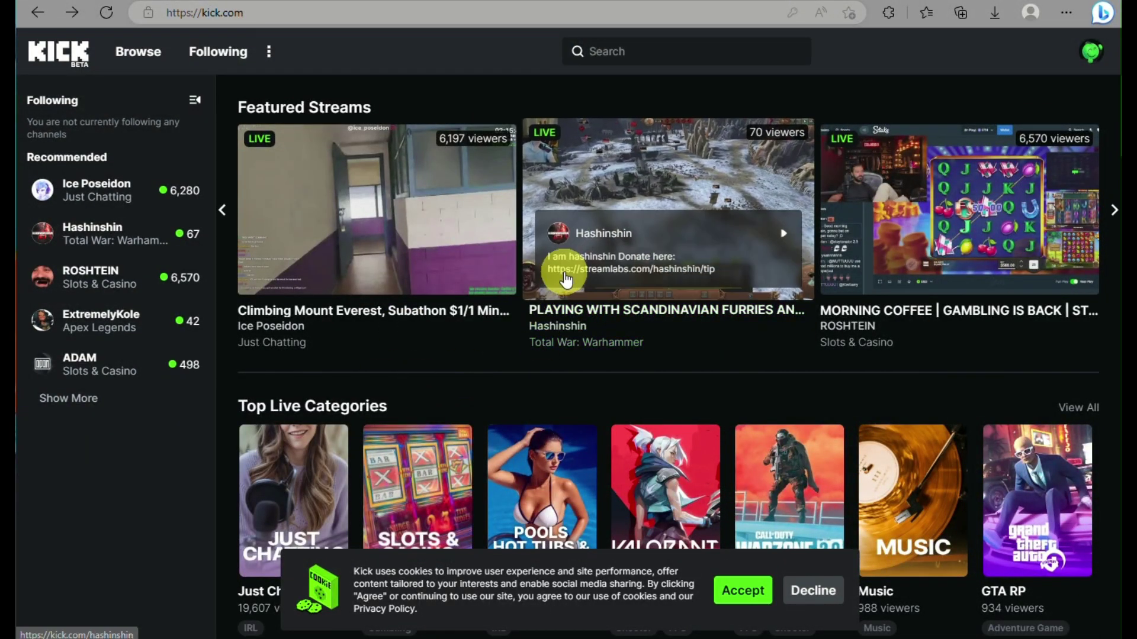
scroll(374, 249, "up", 5)
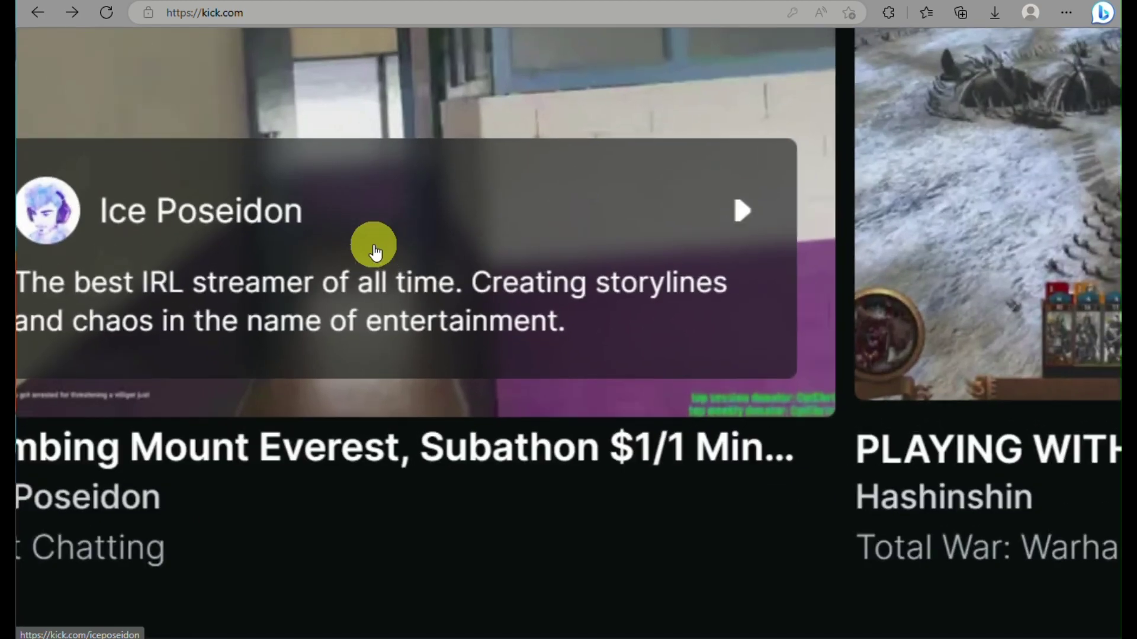
scroll(374, 248, "down", 5)
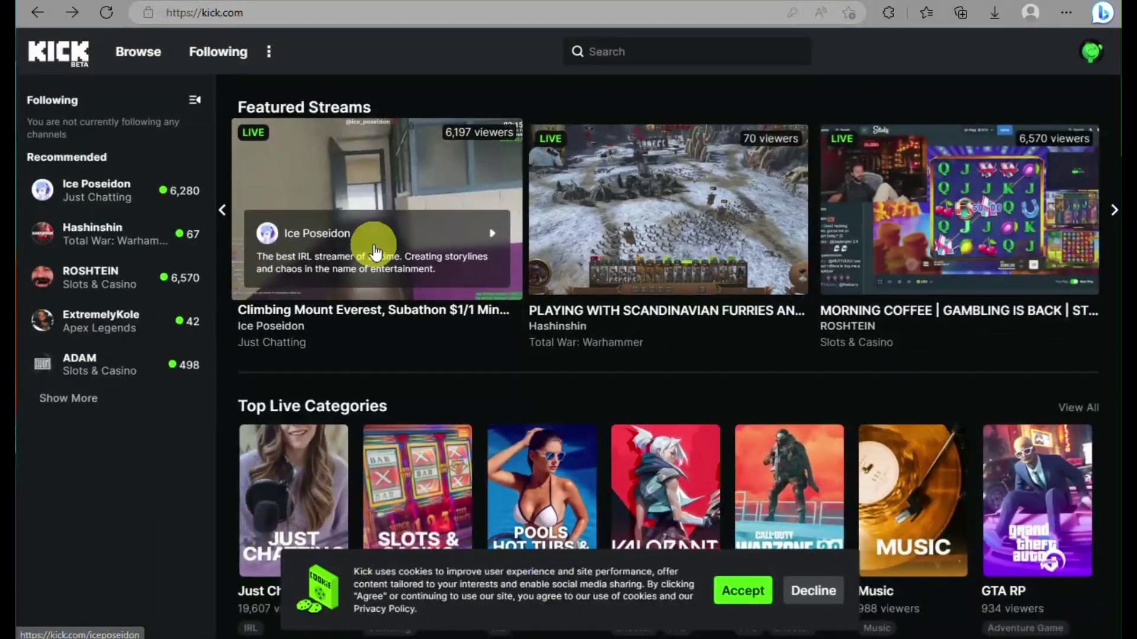
scroll(374, 248, "down", 5)
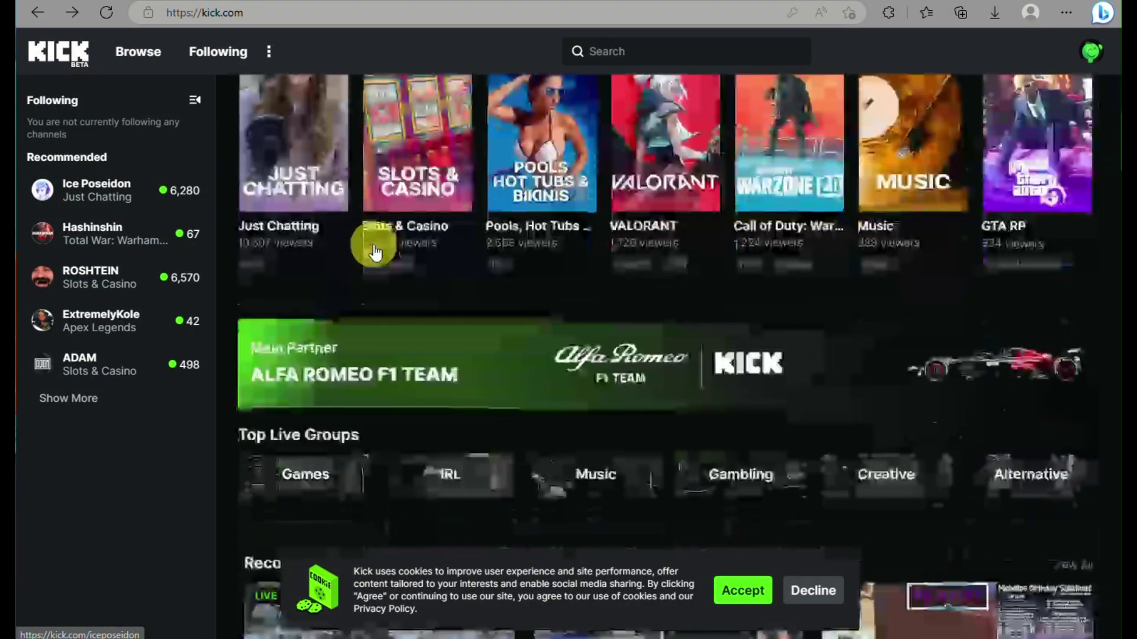
scroll(374, 249, "down", 4)
scroll(374, 249, "down", 1)
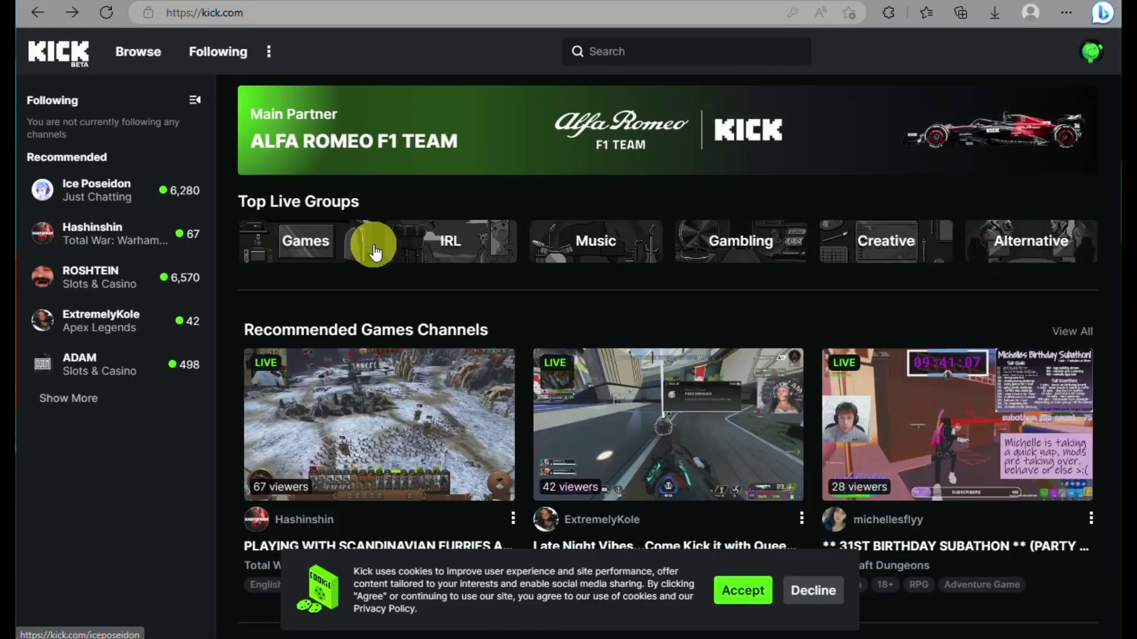
scroll(374, 251, "down", 5)
scroll(374, 252, "down", 10)
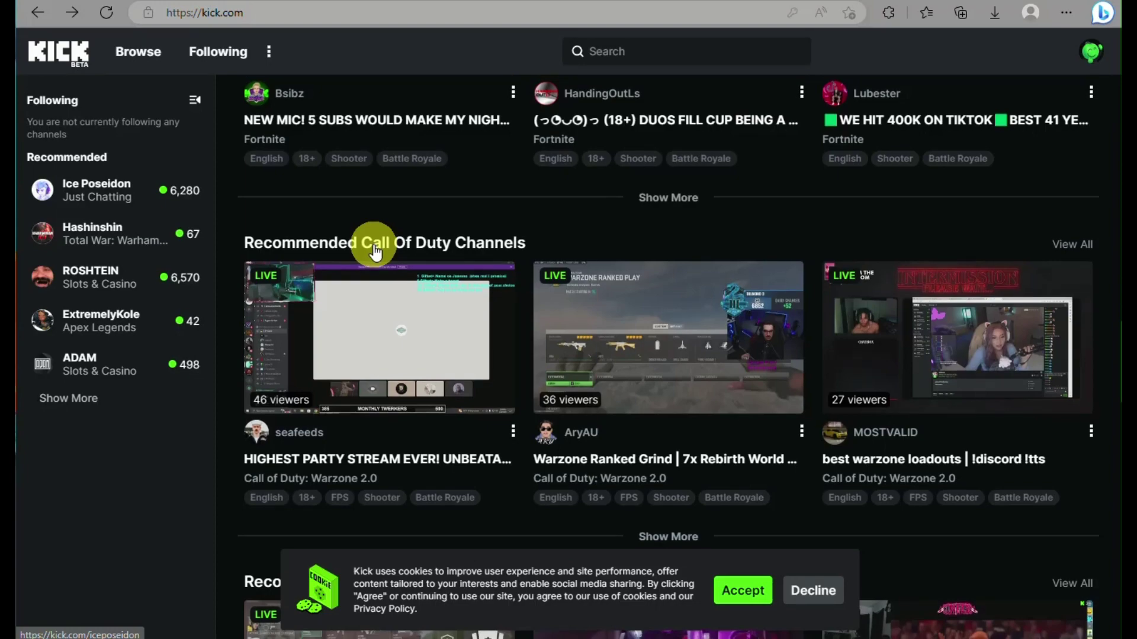
scroll(375, 251, "down", 14)
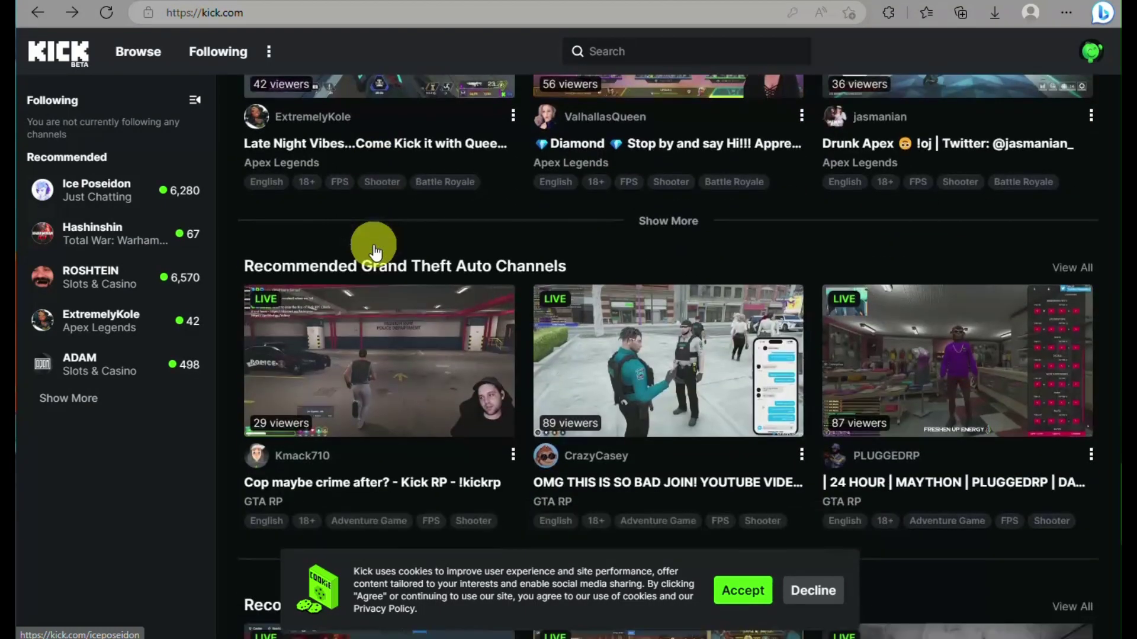
scroll(374, 251, "down", 10)
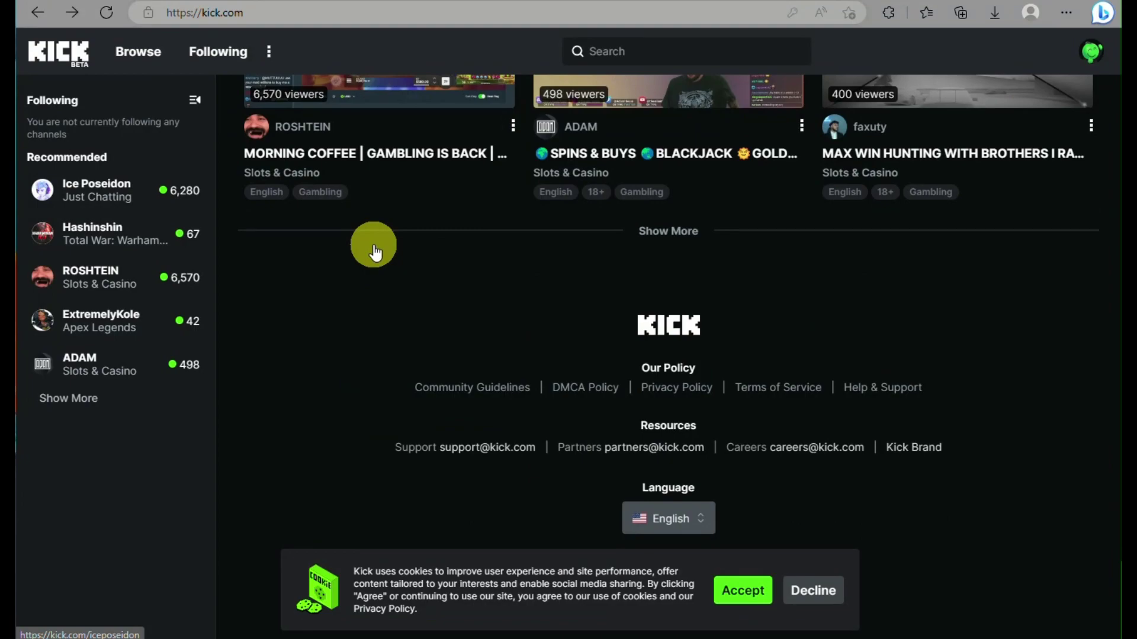
scroll(374, 252, "up", 20)
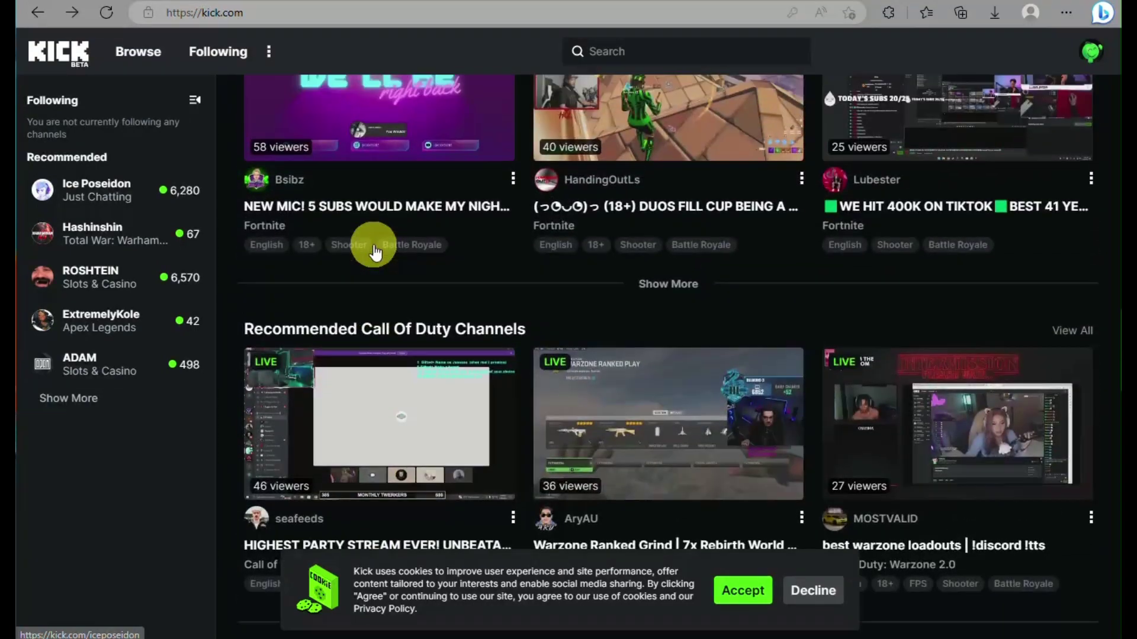
scroll(374, 252, "up", 10)
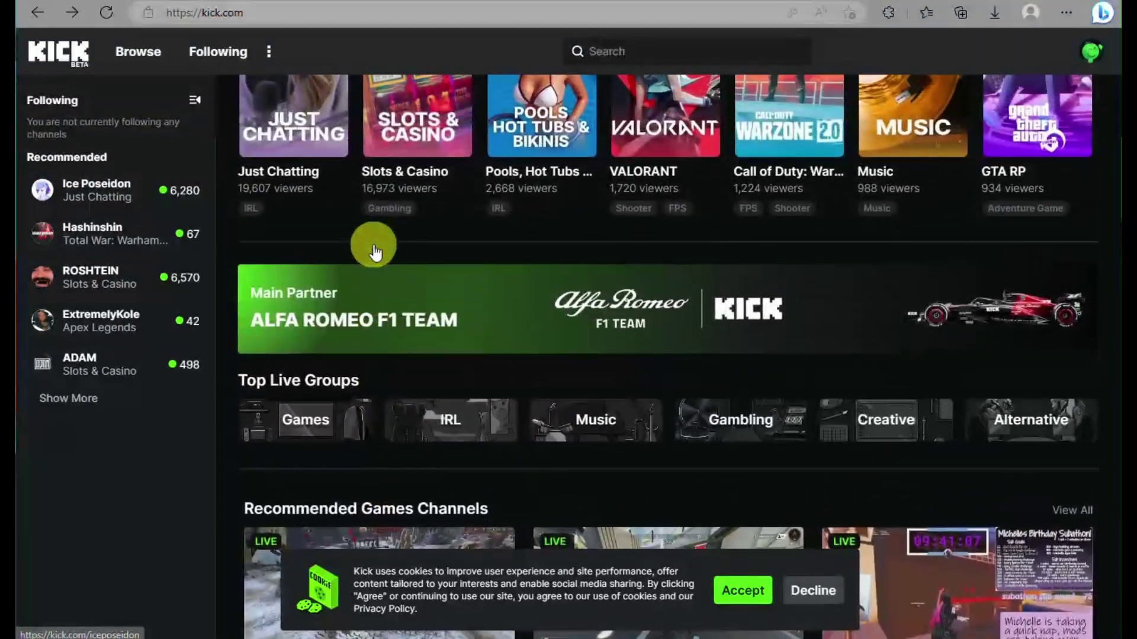
scroll(374, 251, "up", 6)
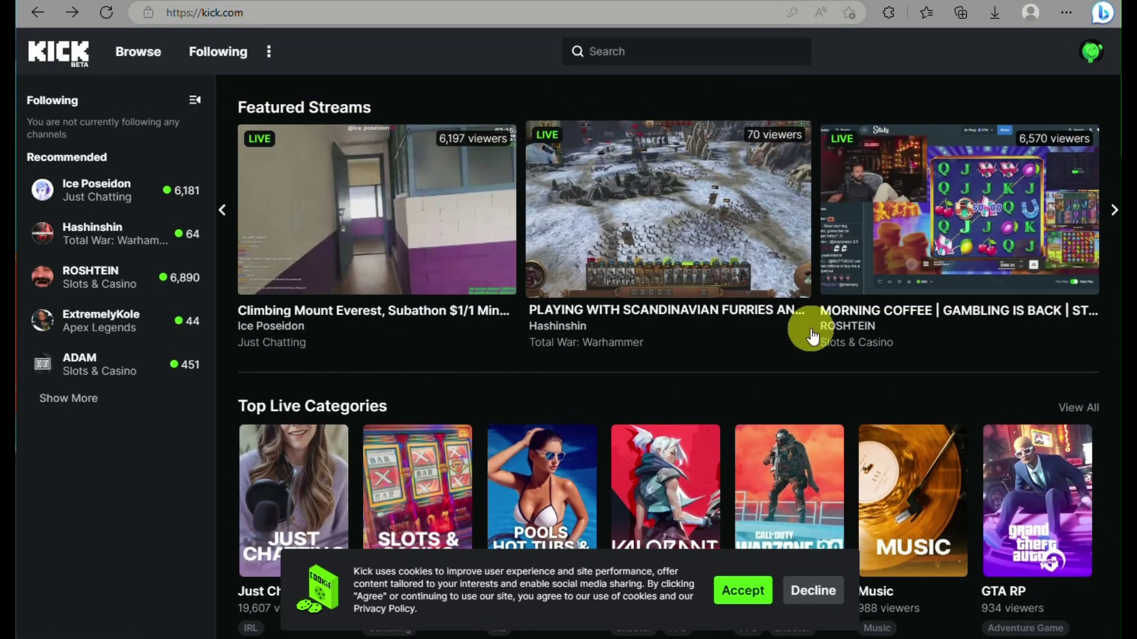
Scroll down the recommended channel rows to the footer, then back up to Valorant.
scroll(899, 470, "down", 5)
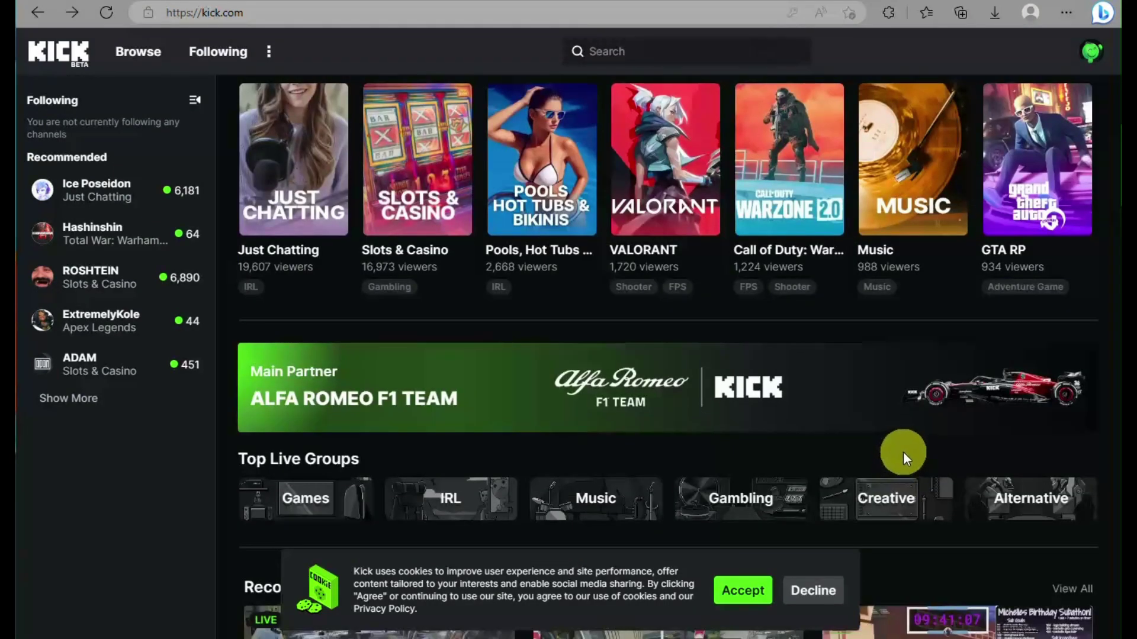
scroll(903, 453, "down", 5)
scroll(904, 446, "down", 5)
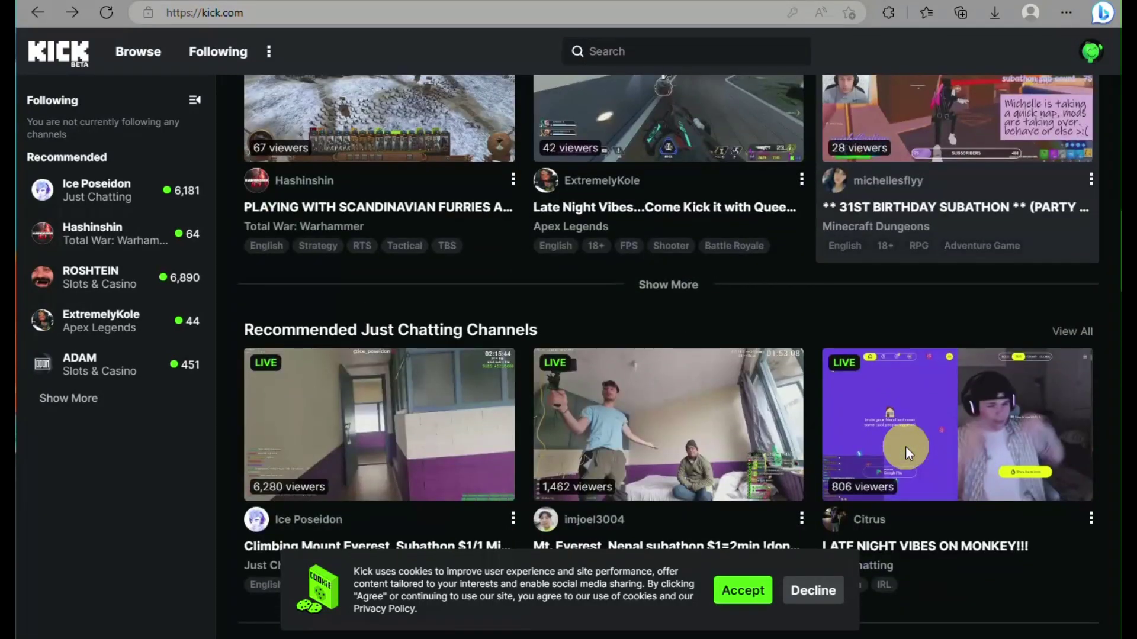
scroll(905, 446, "down", 5)
scroll(904, 447, "down", 5)
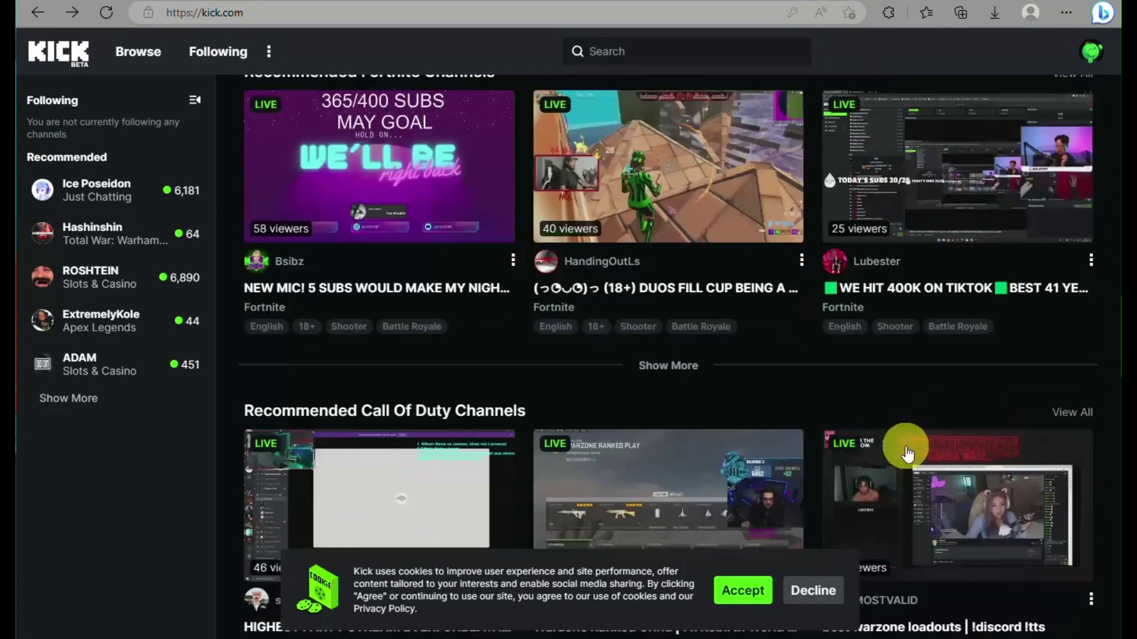
scroll(905, 447, "down", 5)
scroll(907, 455, "down", 5)
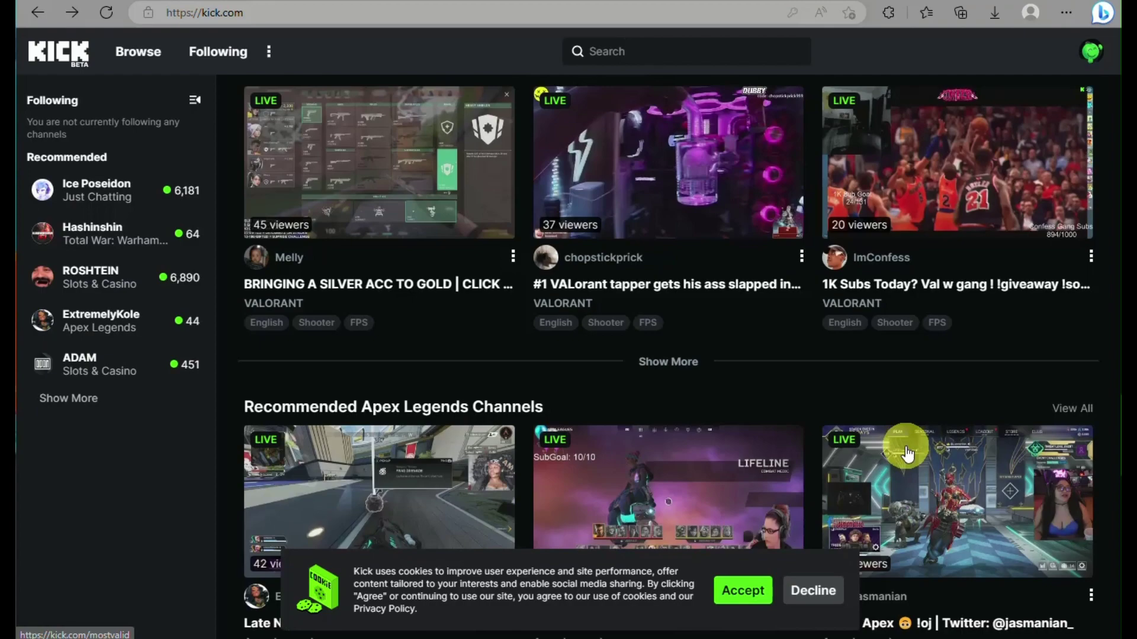
scroll(908, 454, "down", 10)
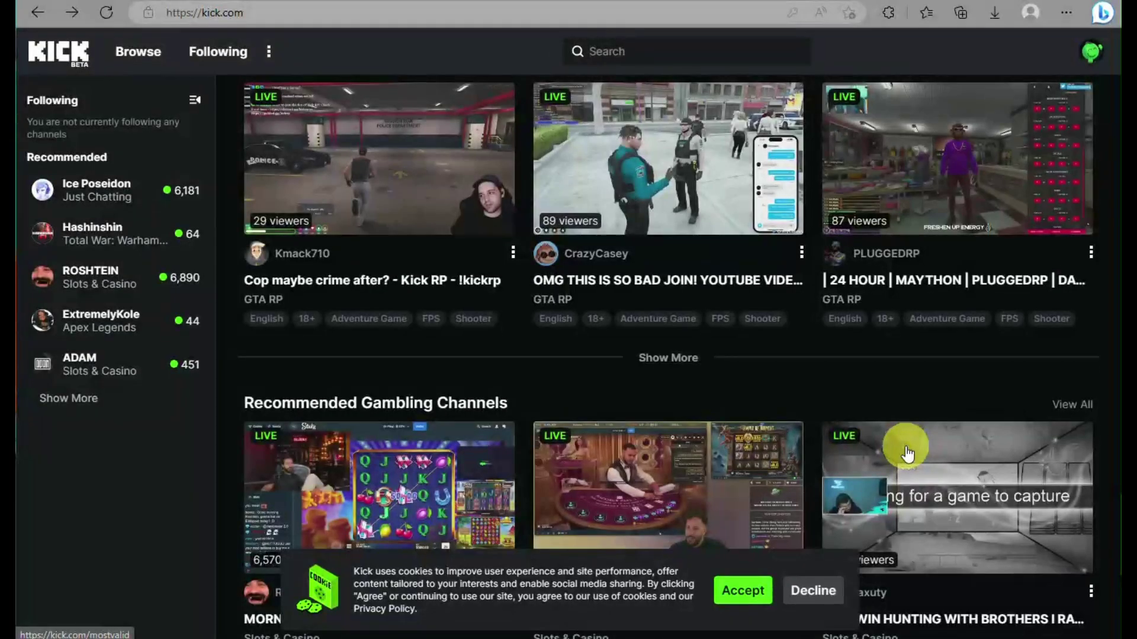
scroll(908, 450, "down", 7)
scroll(915, 438, "up", 6)
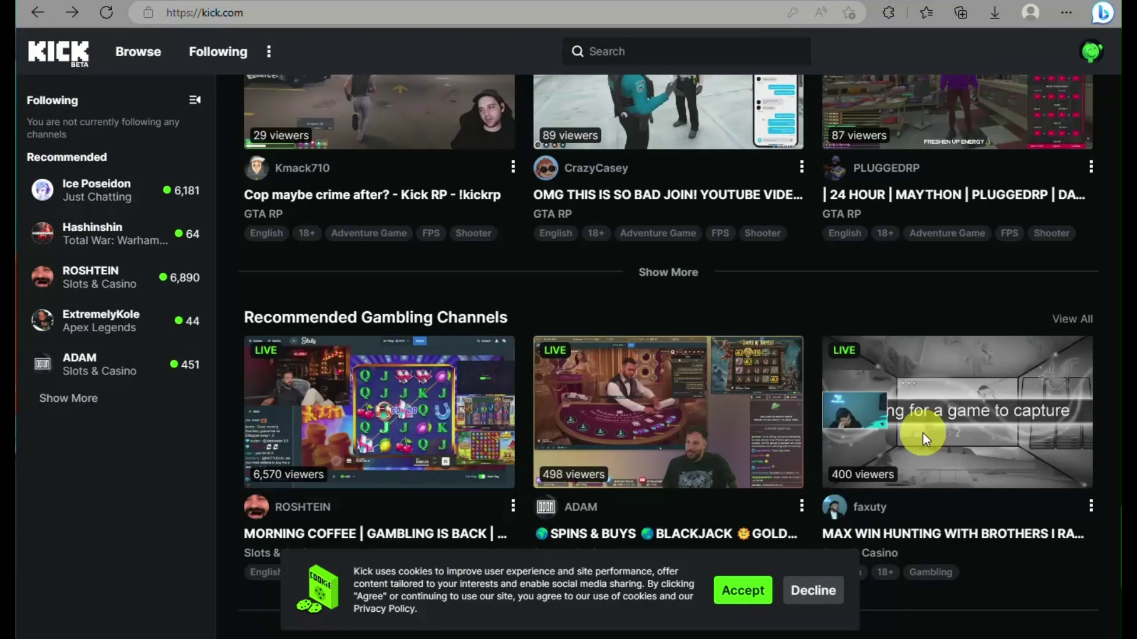
scroll(900, 373, "up", 9)
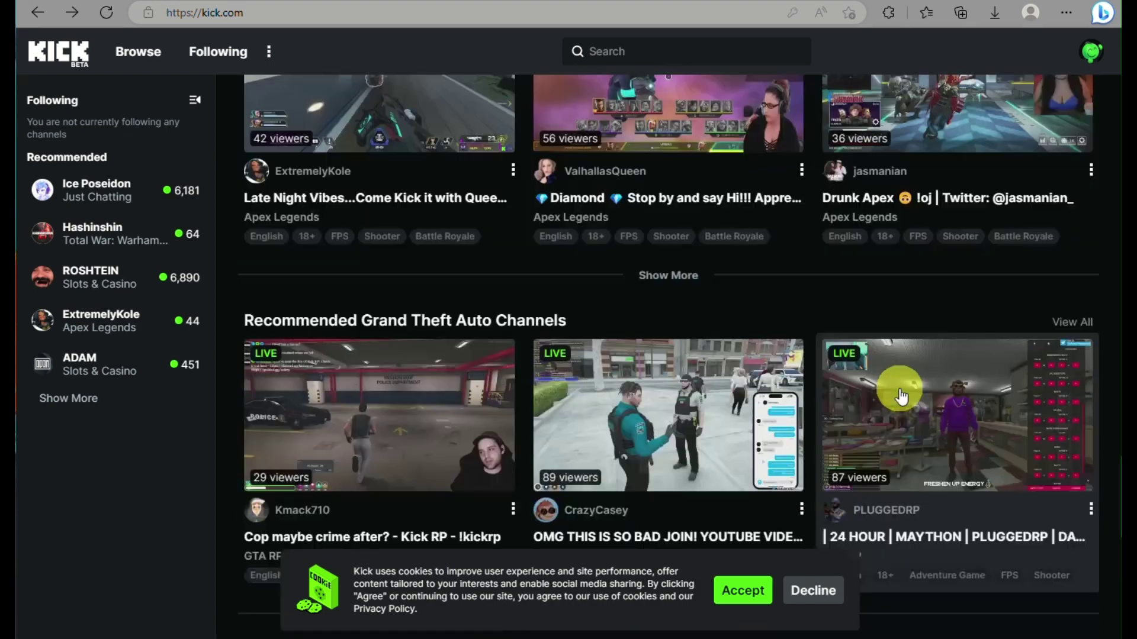
scroll(910, 377, "up", 4)
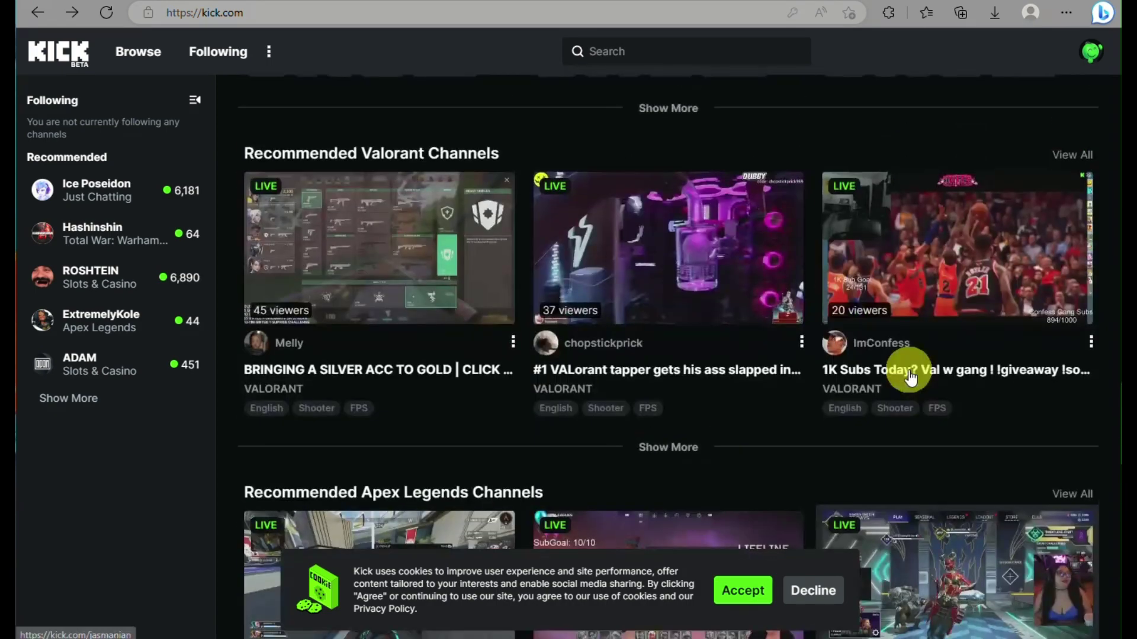
Visit your own channel page, then the Subscriptions page, from the account menu.
left_click(1089, 59)
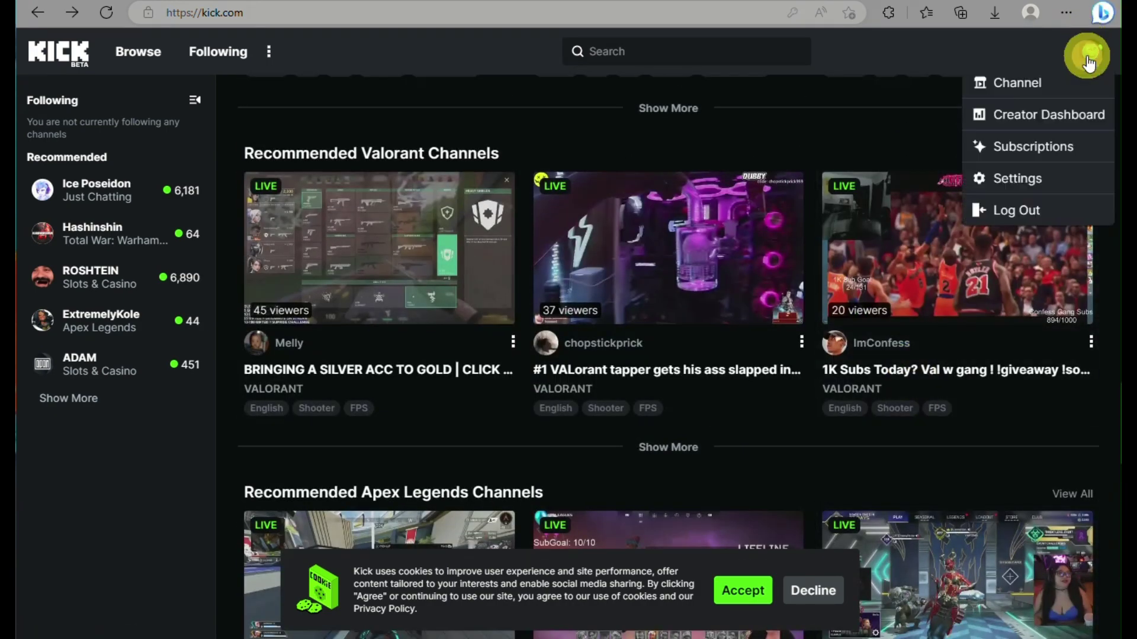
left_click(1044, 85)
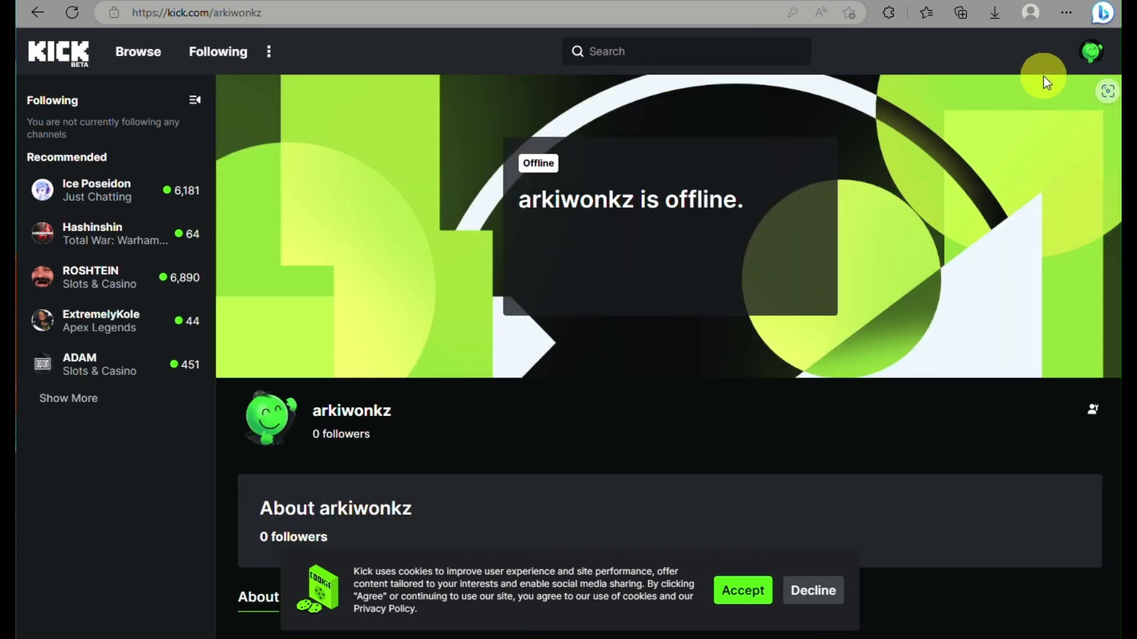
scroll(660, 350, "down", 1)
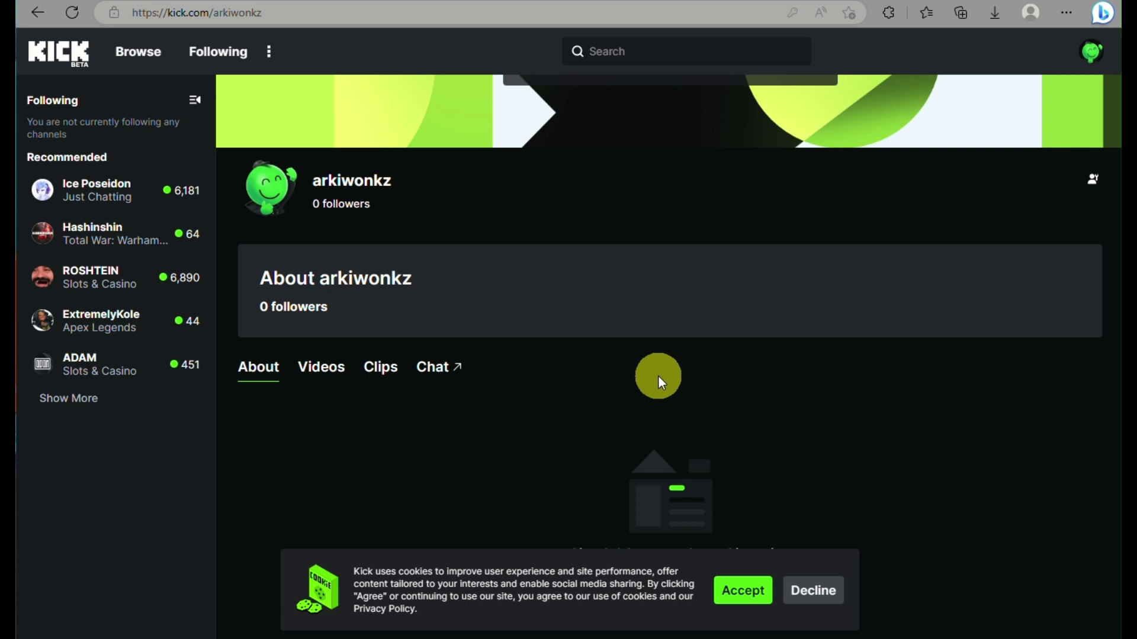
left_click(1092, 52)
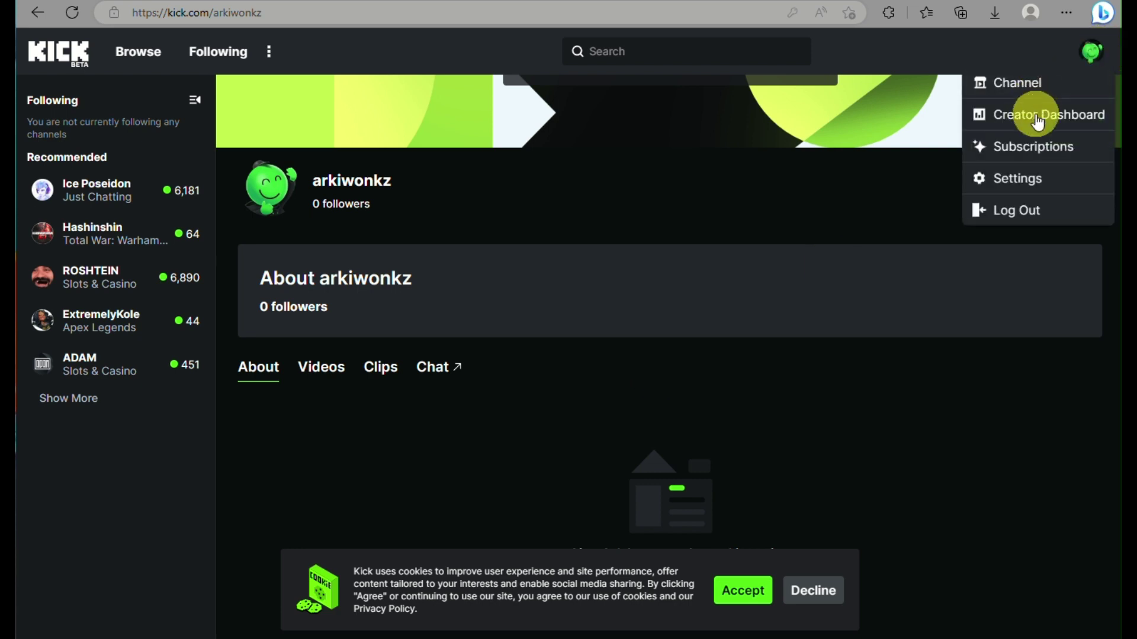
left_click(1028, 159)
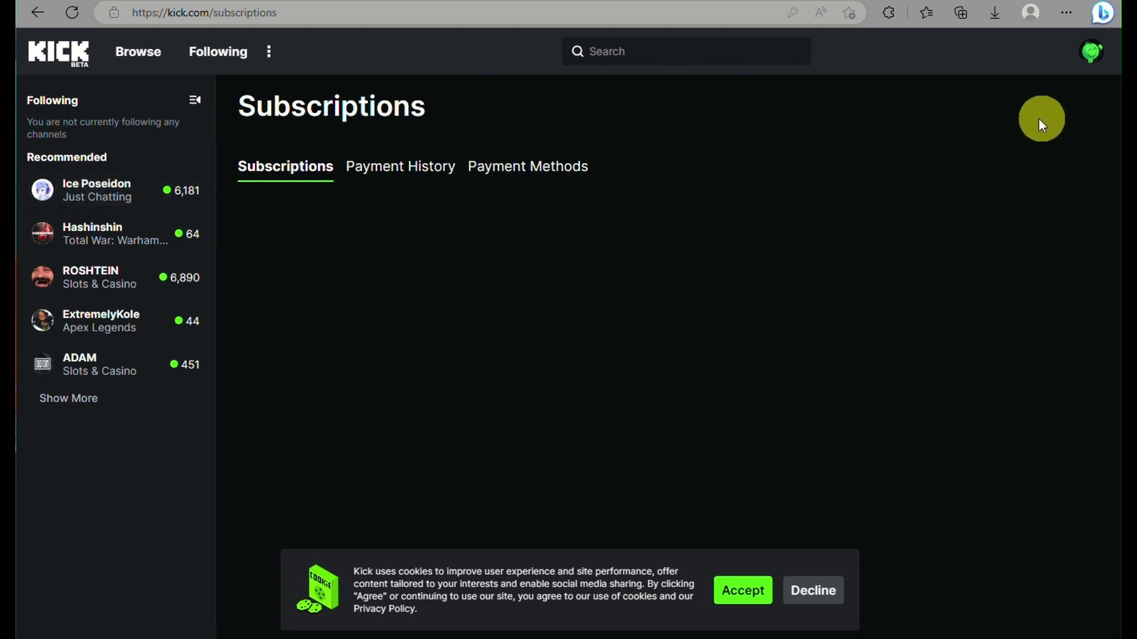
Open the profile settings and review the banner image, offline banner and username sections.
left_click(1092, 60)
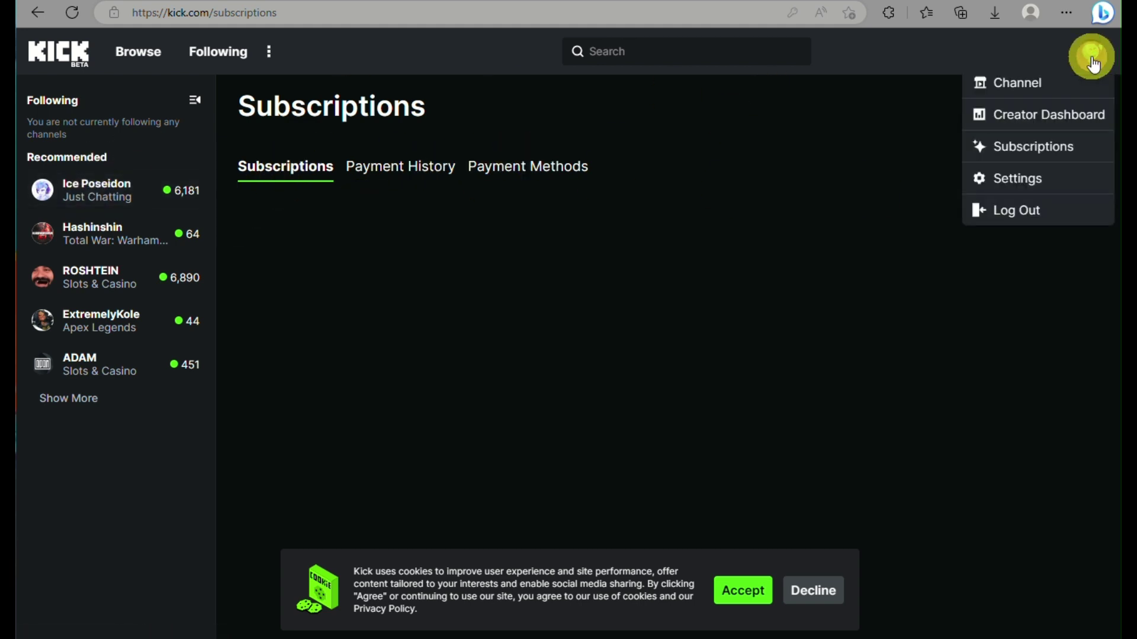
left_click(1013, 177)
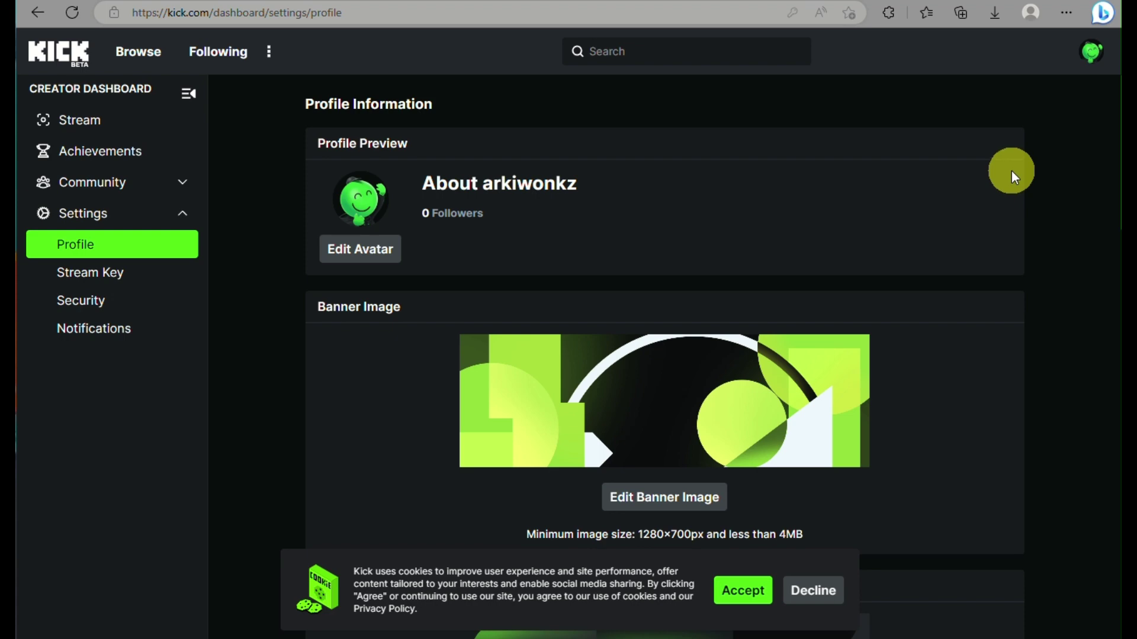
scroll(888, 433, "down", 5)
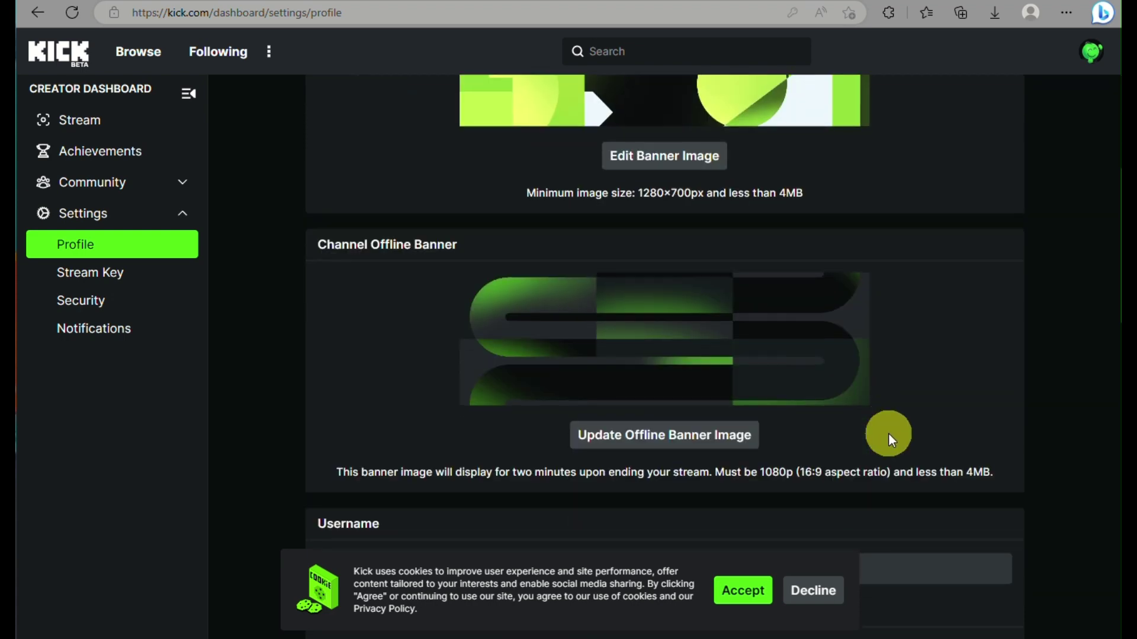
scroll(888, 432, "down", 1)
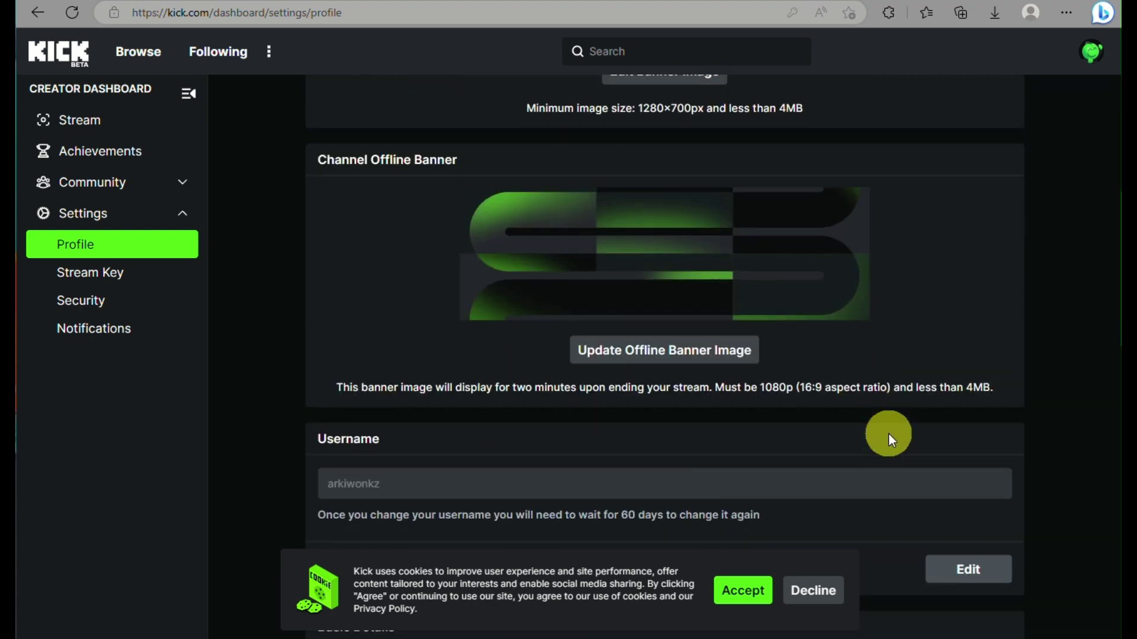
Open the Creator Dashboard's Stream overview, then its Stream URL and Stream Key settings.
left_click(97, 134)
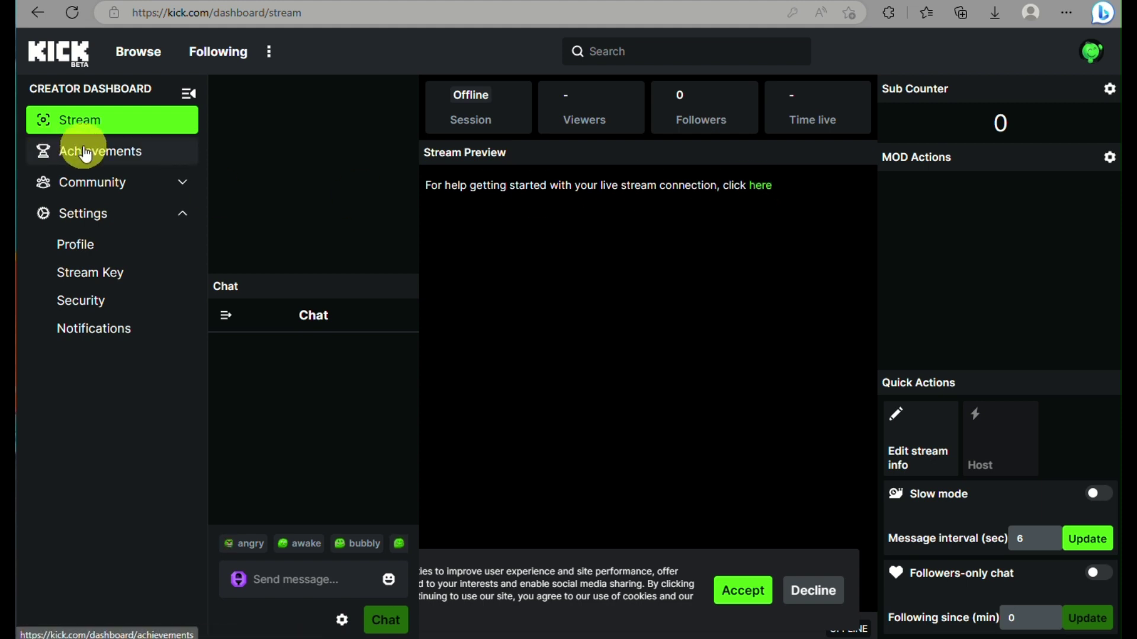
left_click(116, 275)
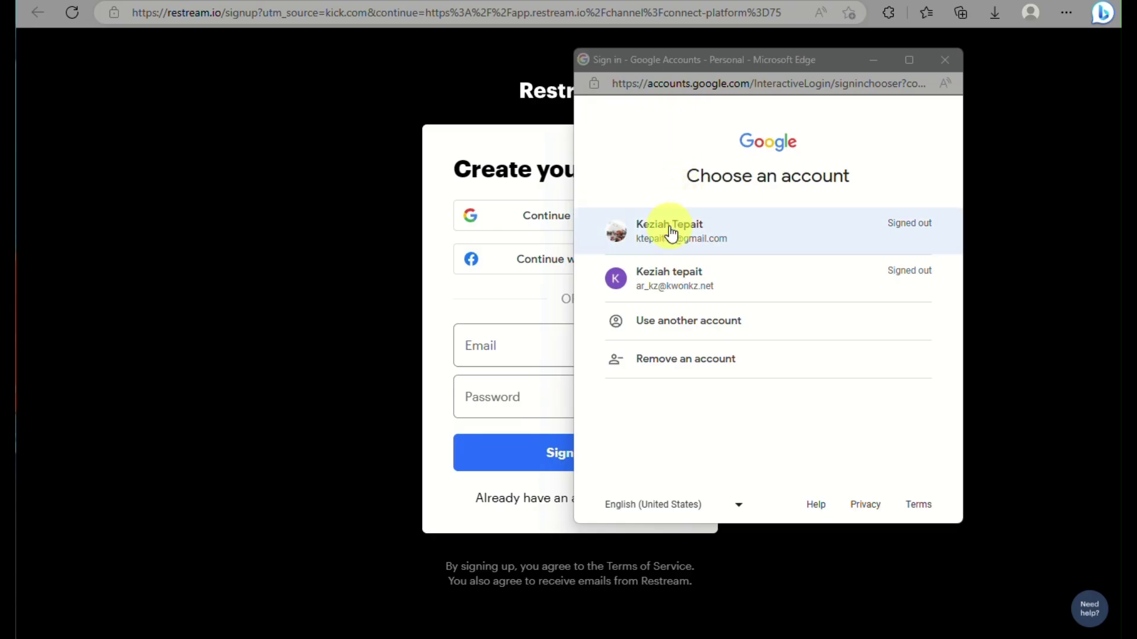
Sign up to Restream with the first Google account.
left_click(667, 228)
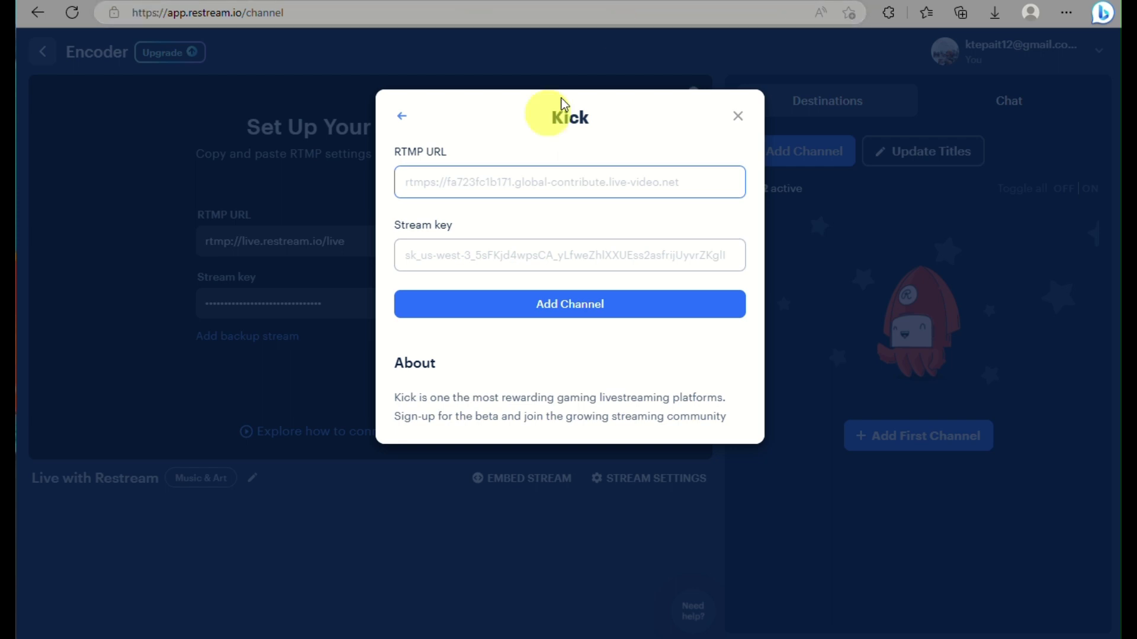
Copy Kick's stream URL into the RTMP URL field of Restream's Kick form.
left_click(538, 3)
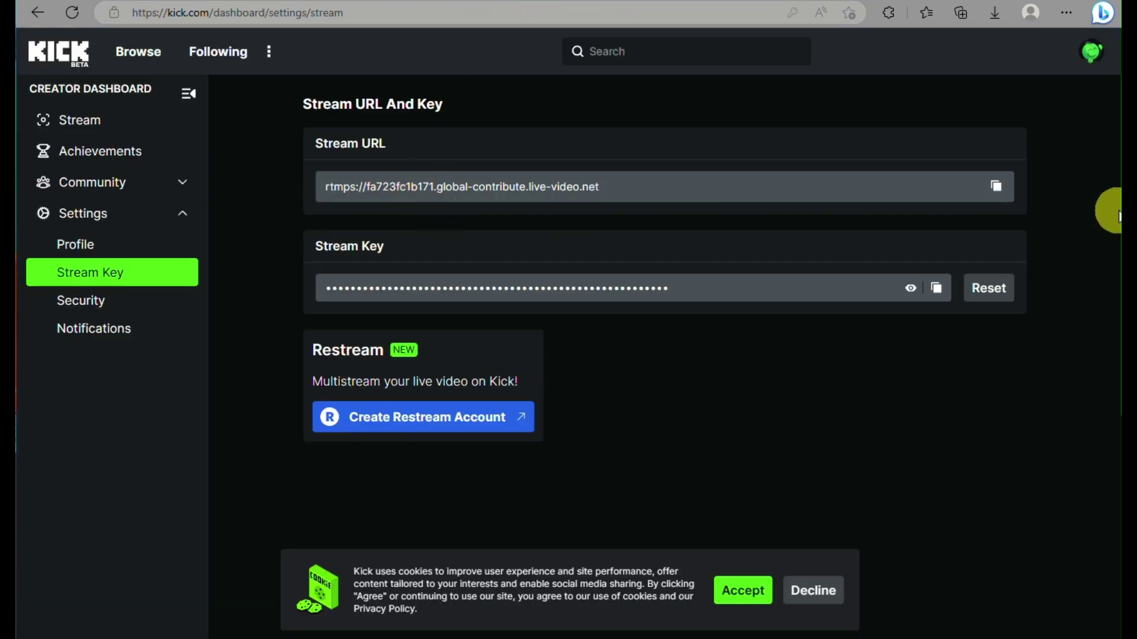
left_click(997, 186)
key("ctrl+Tab")
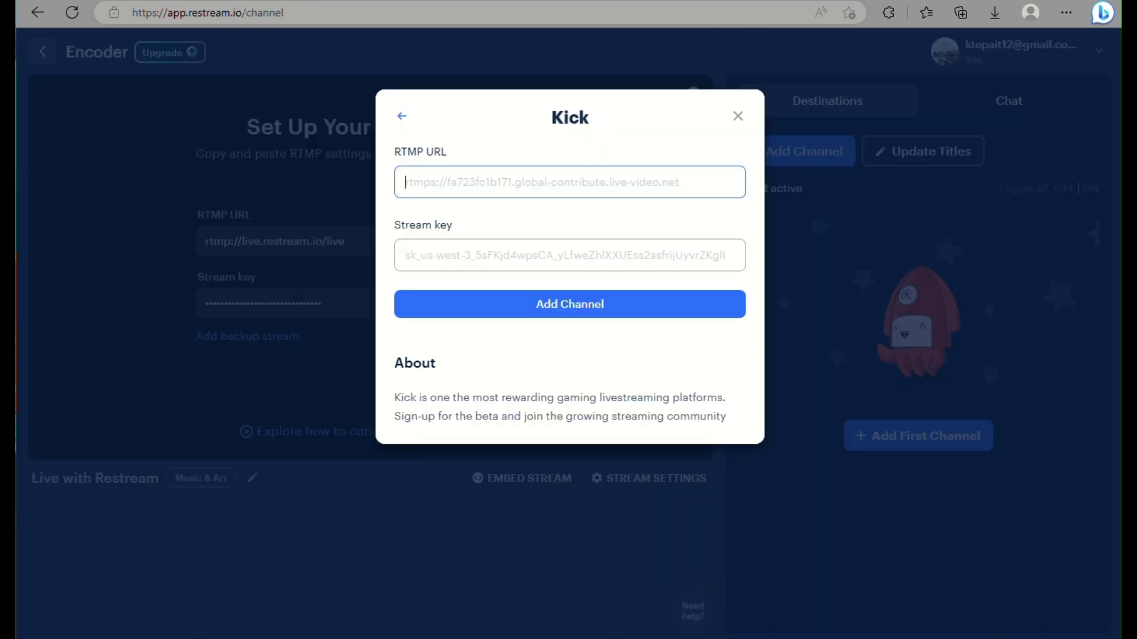
left_click(556, 185)
key("ctrl+v")
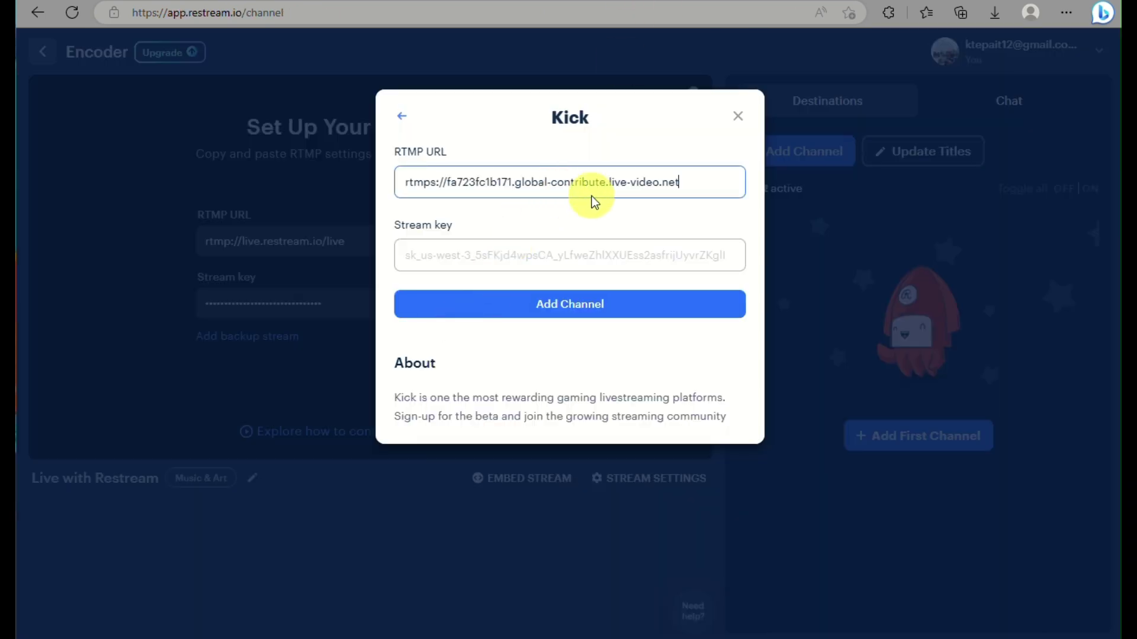
Copy Kick's stream key into Restream's stream key field and add the Kick channel.
key("ctrl+Tab")
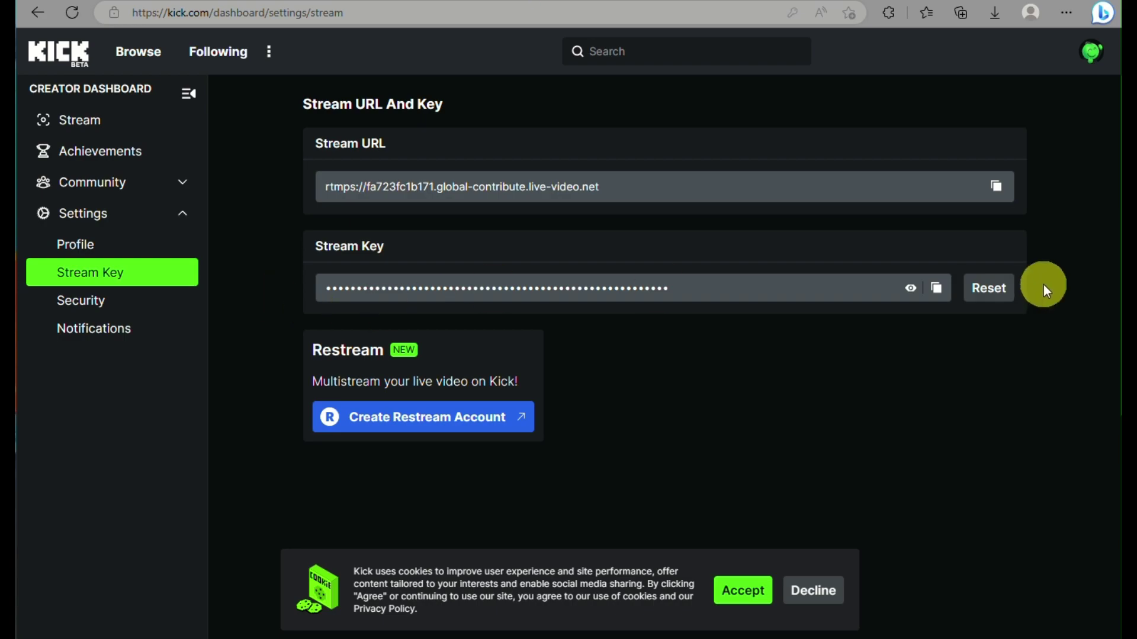
left_click(936, 288)
key("ctrl+Tab")
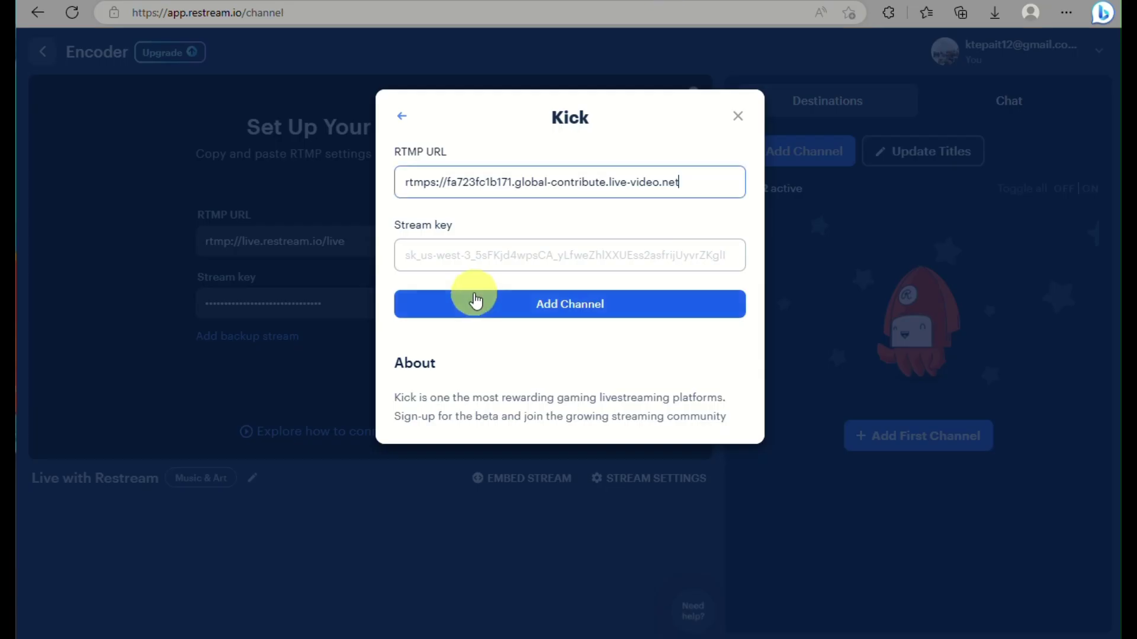
left_click(482, 245)
key("ctrl+v")
left_click(605, 308)
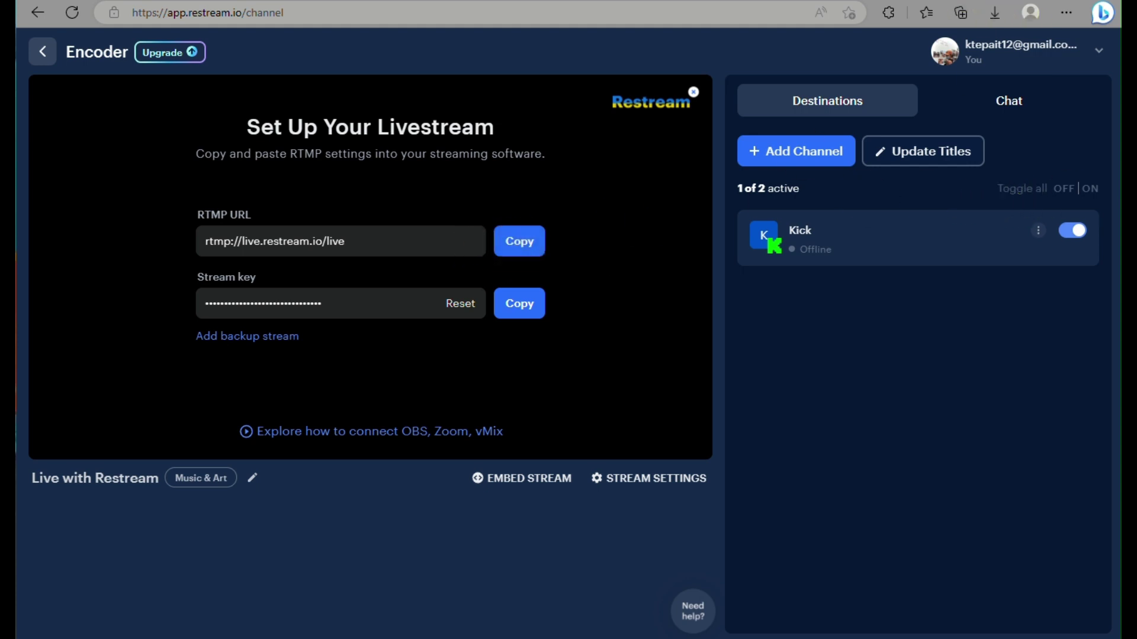
Set the OBS streaming service to Restream.io with Use Stream Key.
key("alt+Tab")
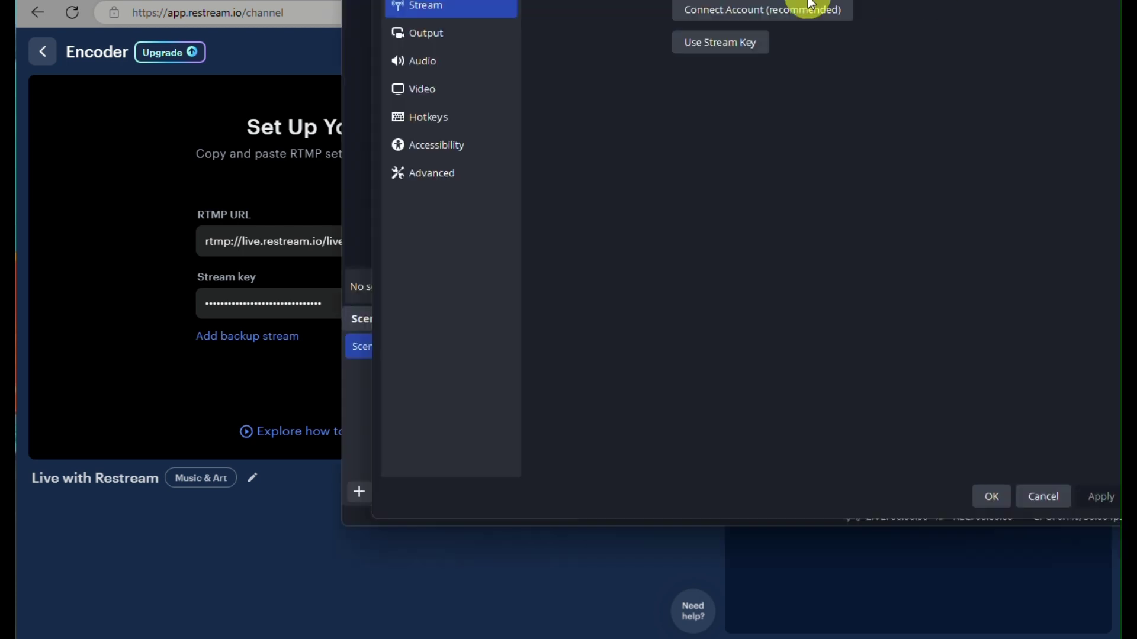
left_click(769, 9)
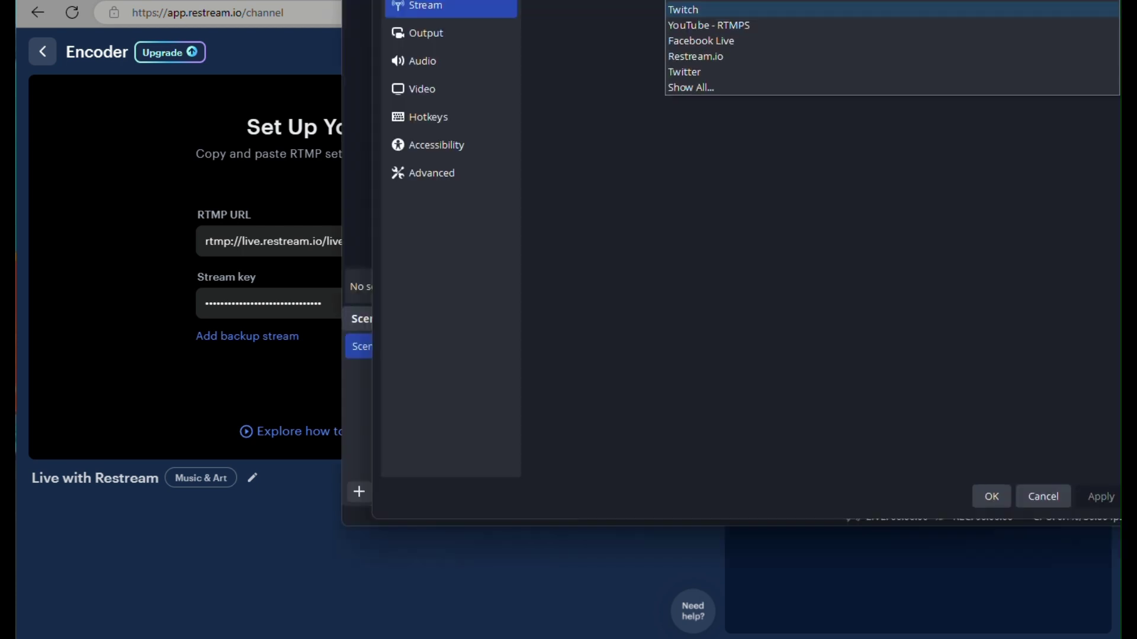
left_click(727, 54)
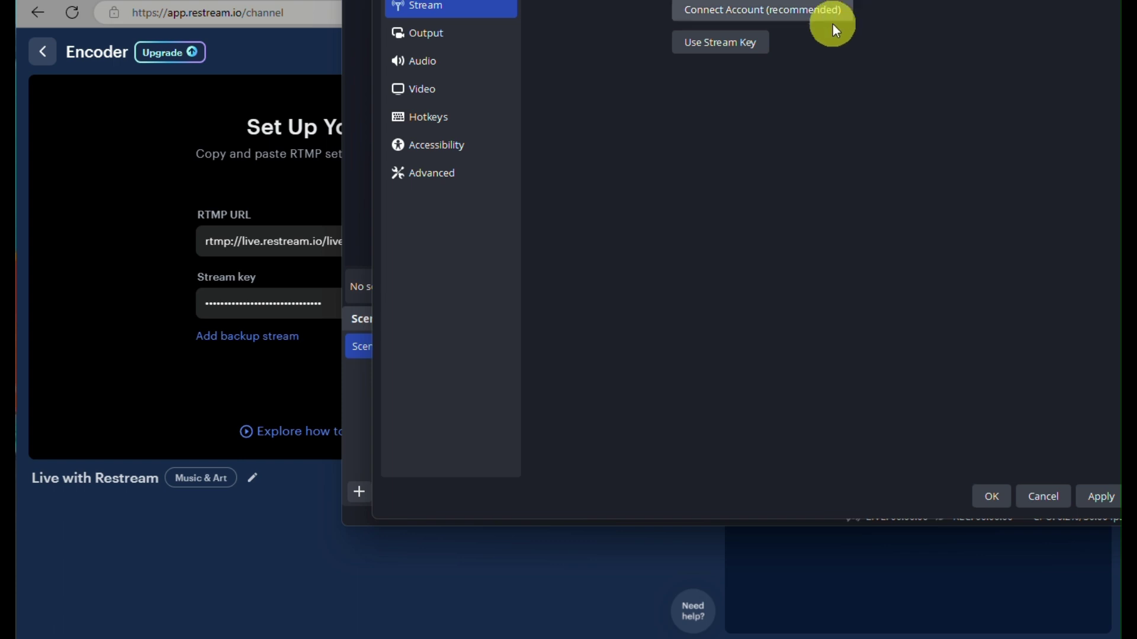
left_click(722, 43)
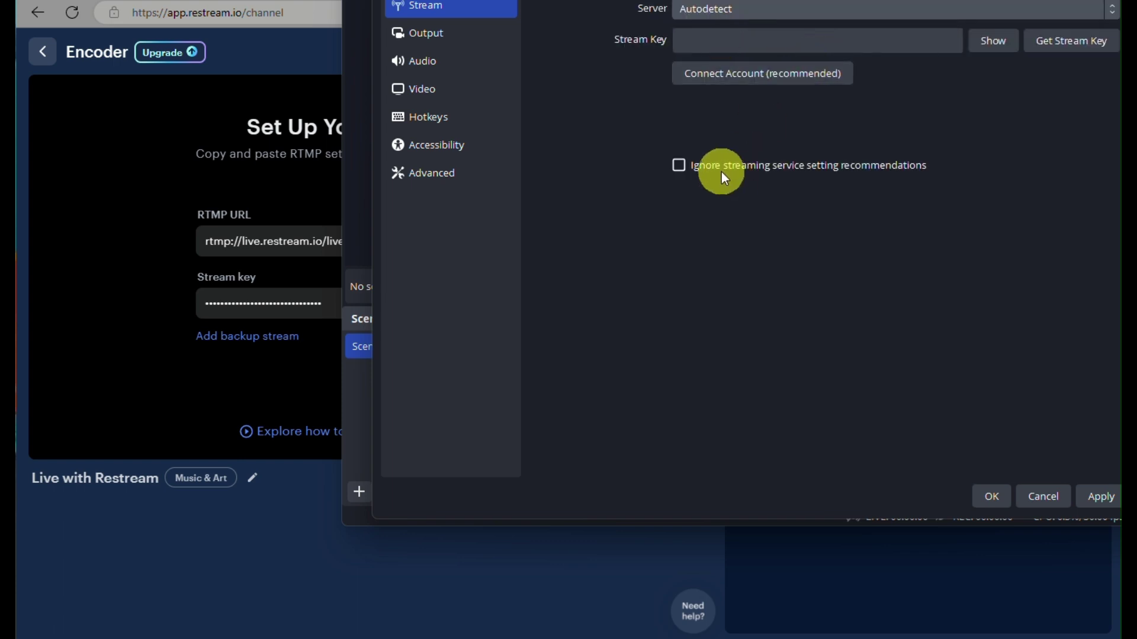
Paste Restream's stream key into OBS, ignore the recommended settings, and apply.
left_click(247, 304)
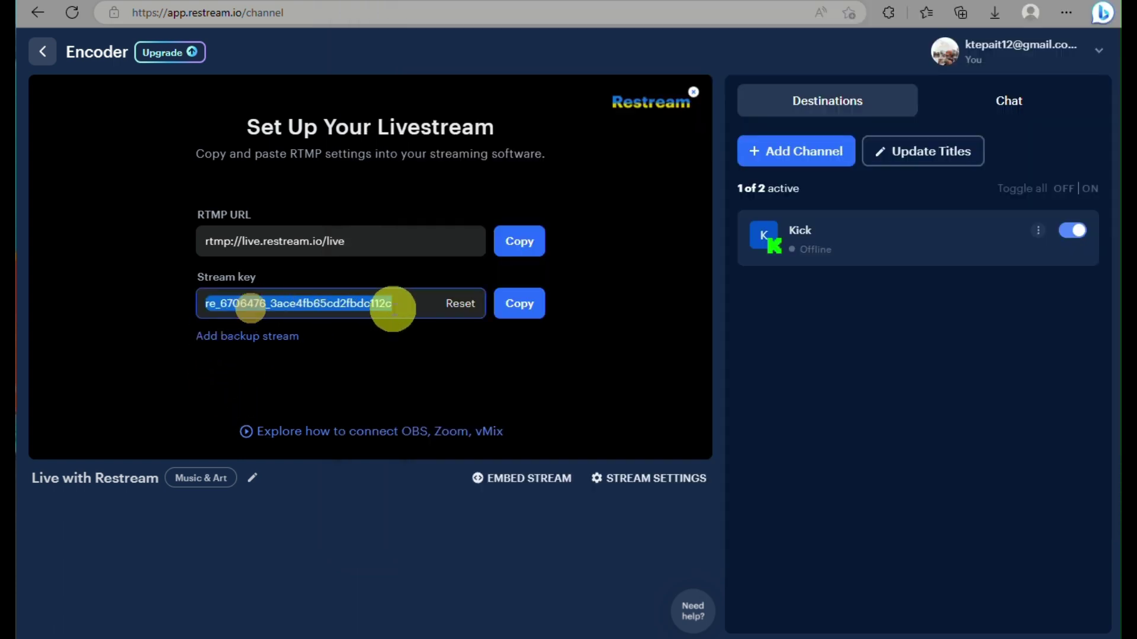
left_click(527, 307)
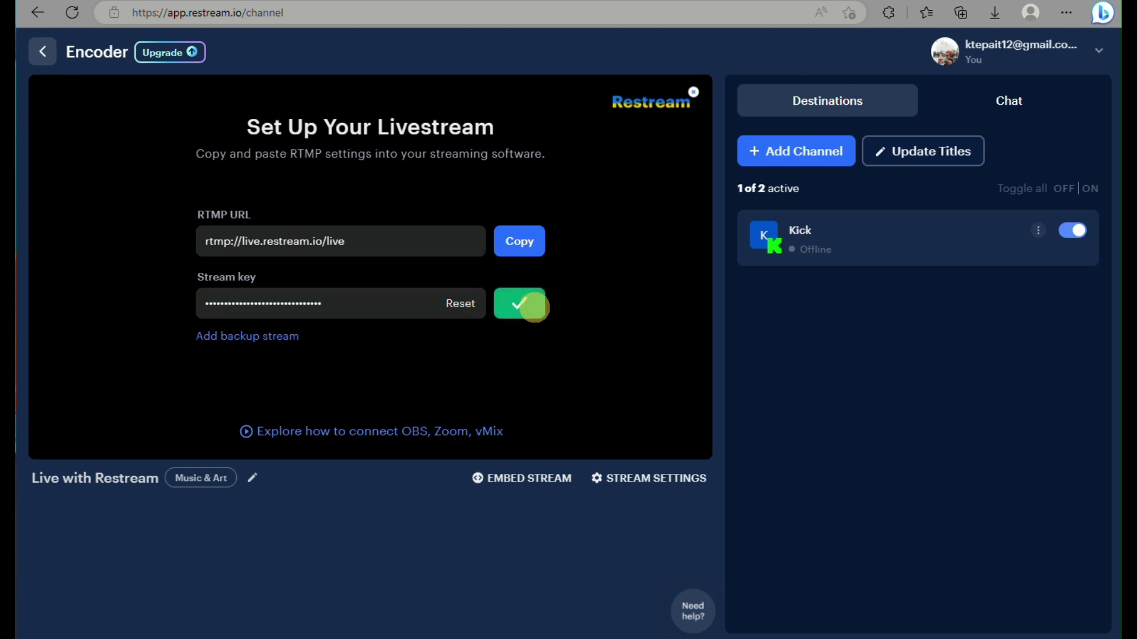
key("alt+Tab")
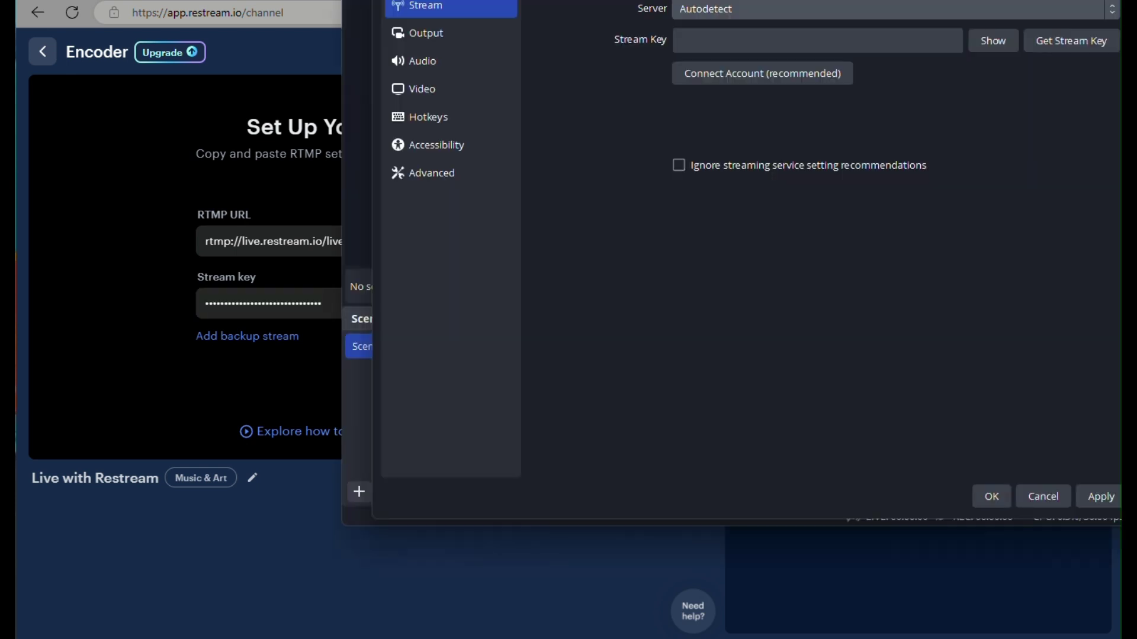
left_click(764, 37)
key("ctrl+v")
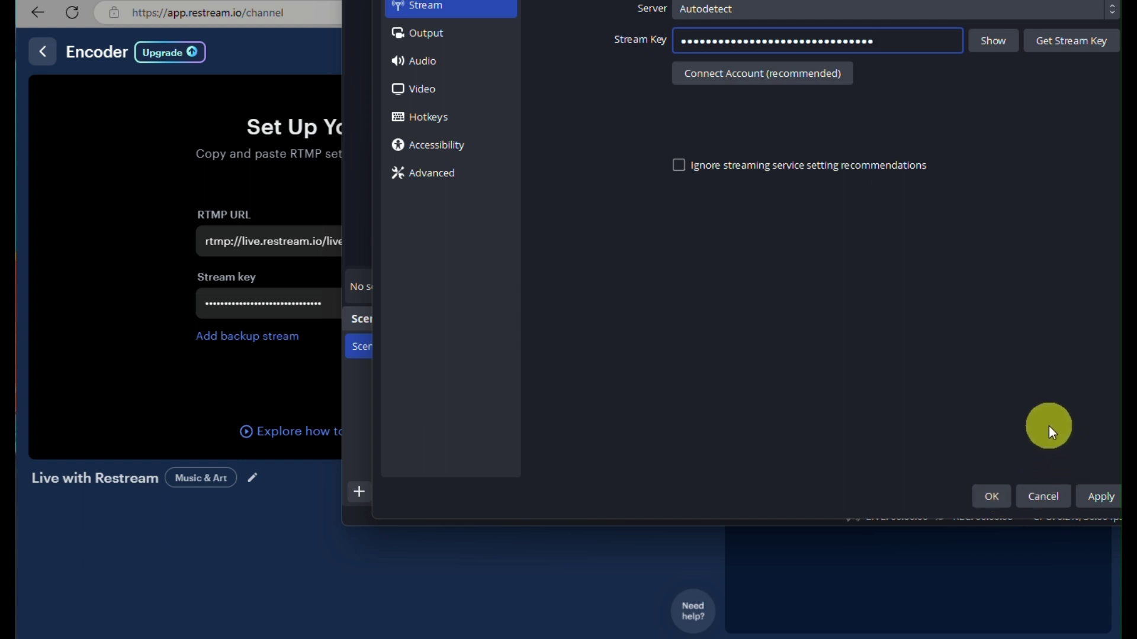
left_click(680, 165)
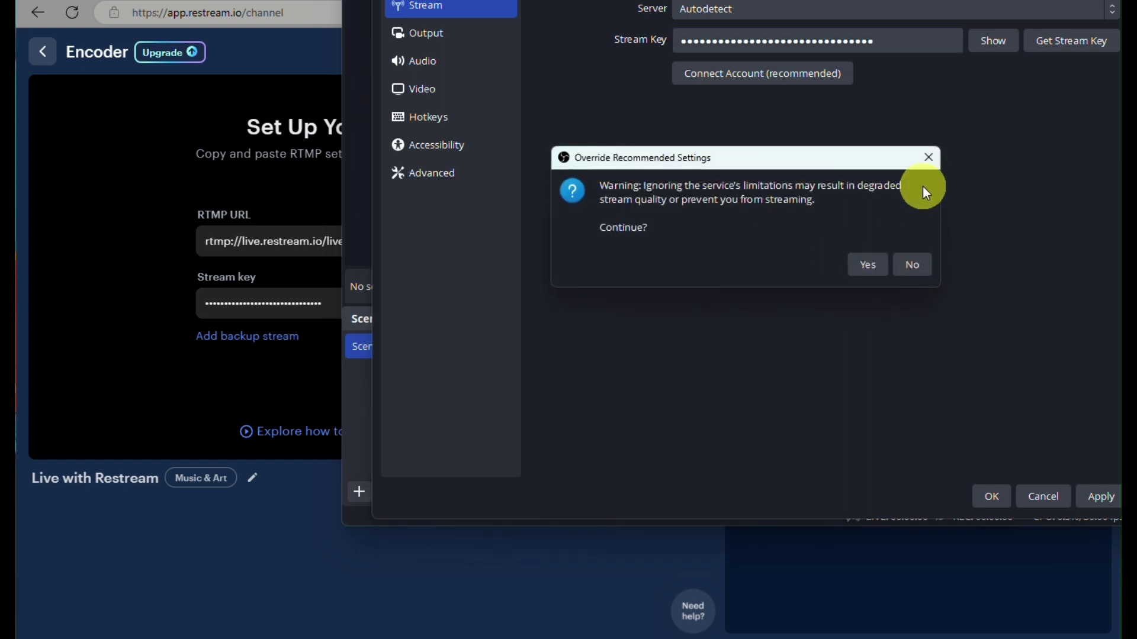
left_click(928, 159)
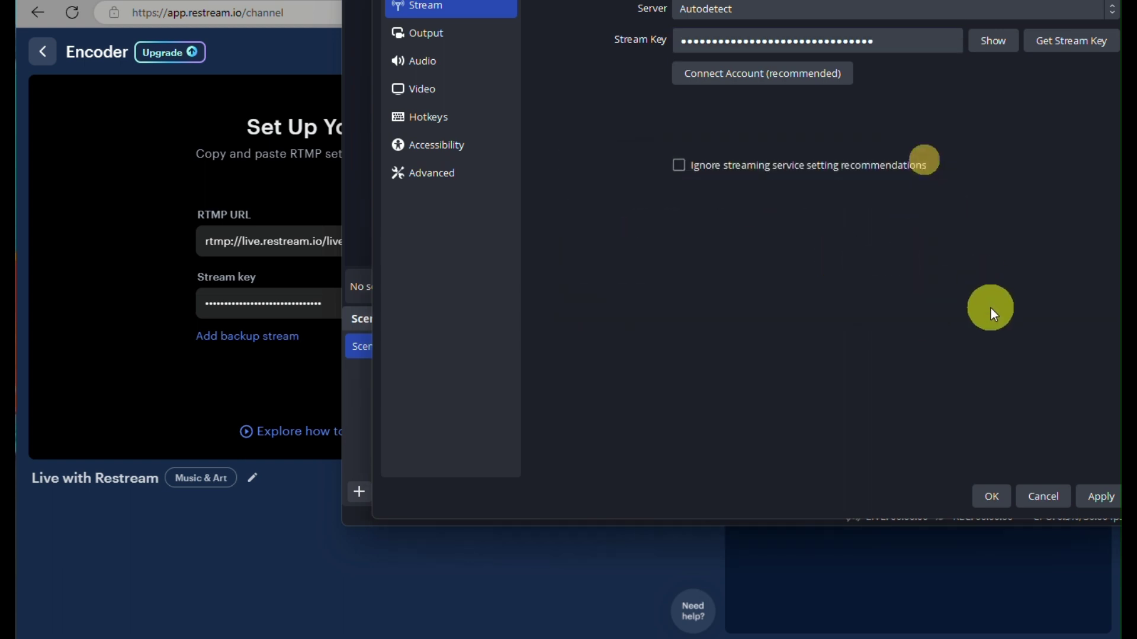
left_click(1100, 497)
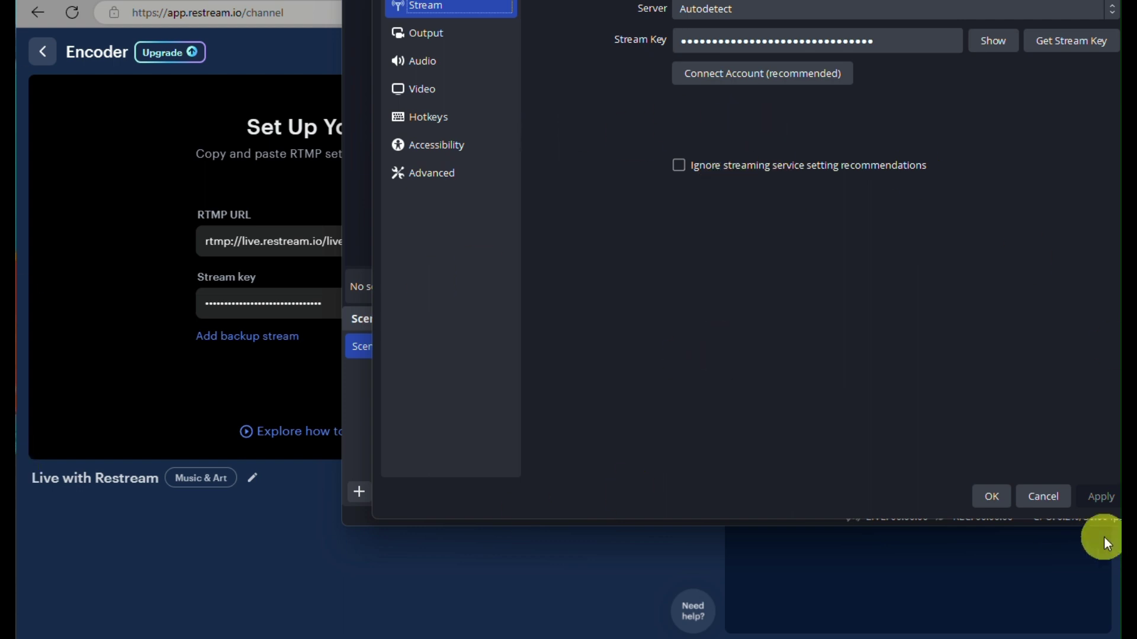
Save the OBS settings with OK and return to Restream's Encoder page.
left_click(989, 497)
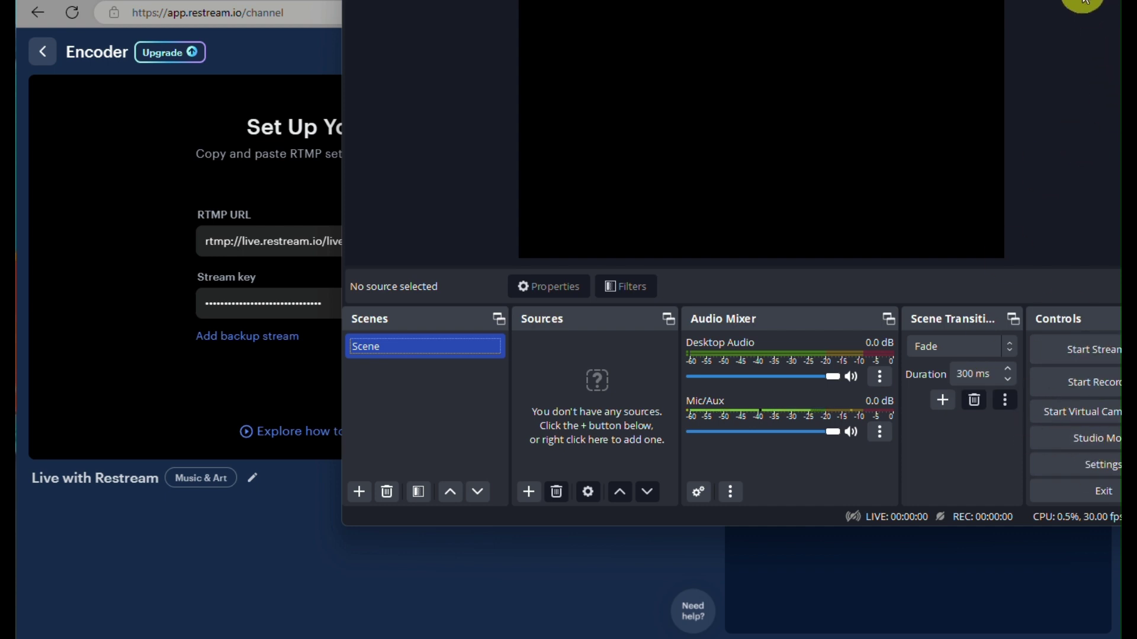
key("alt+Tab")
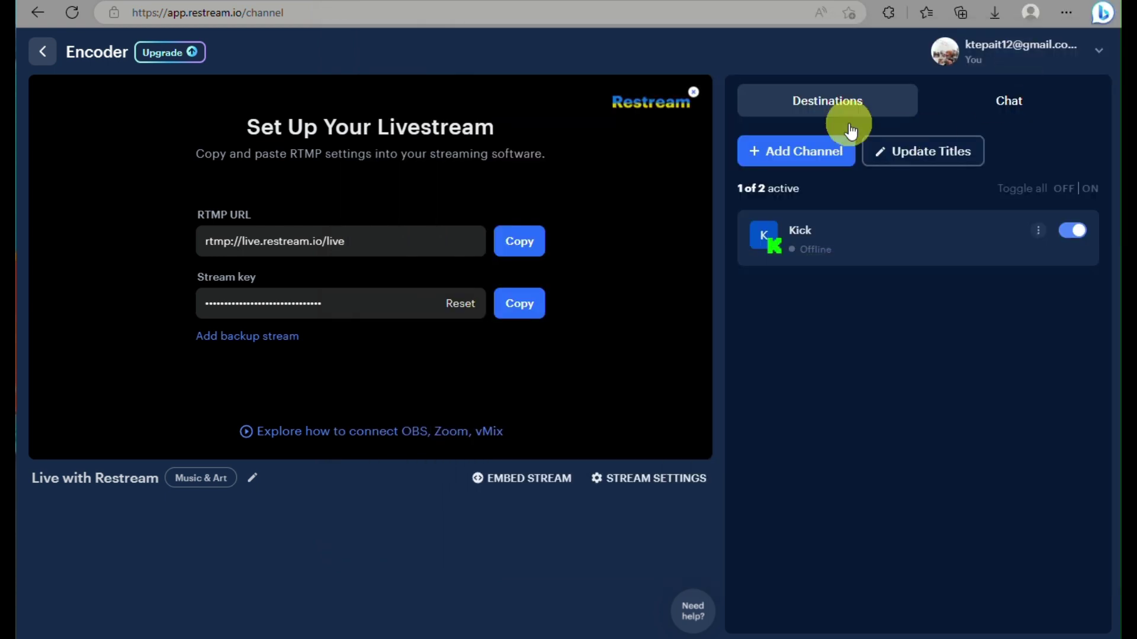
Back in Kick, open the dashboard's Stream overview, accept cookies, and view Achievements.
key("ctrl+Tab")
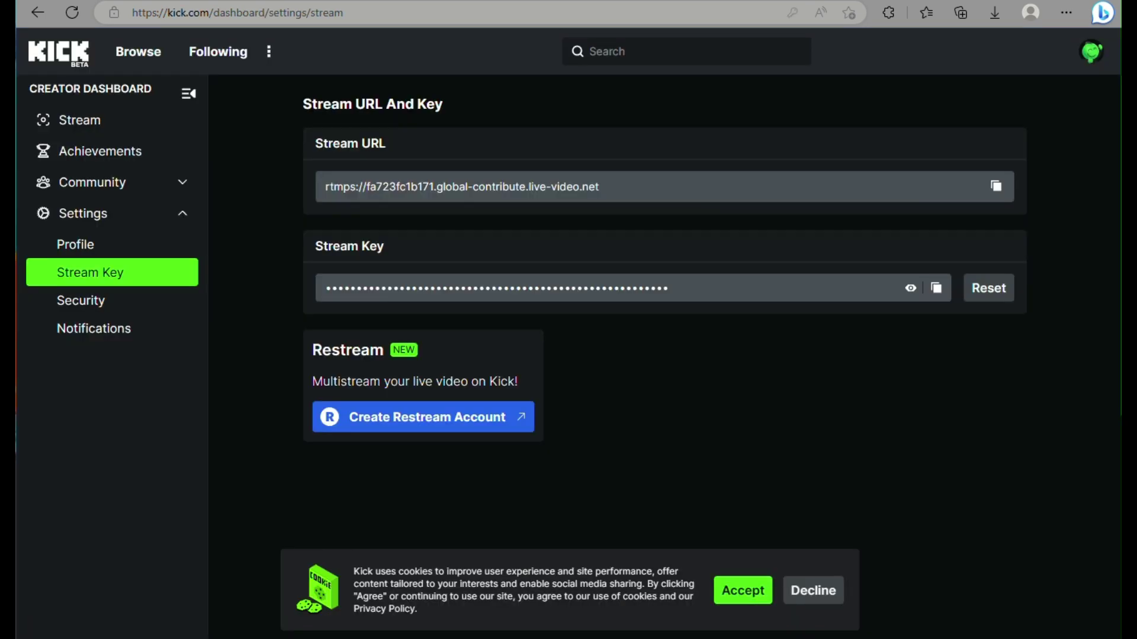
scroll(664, 296, "down", 5)
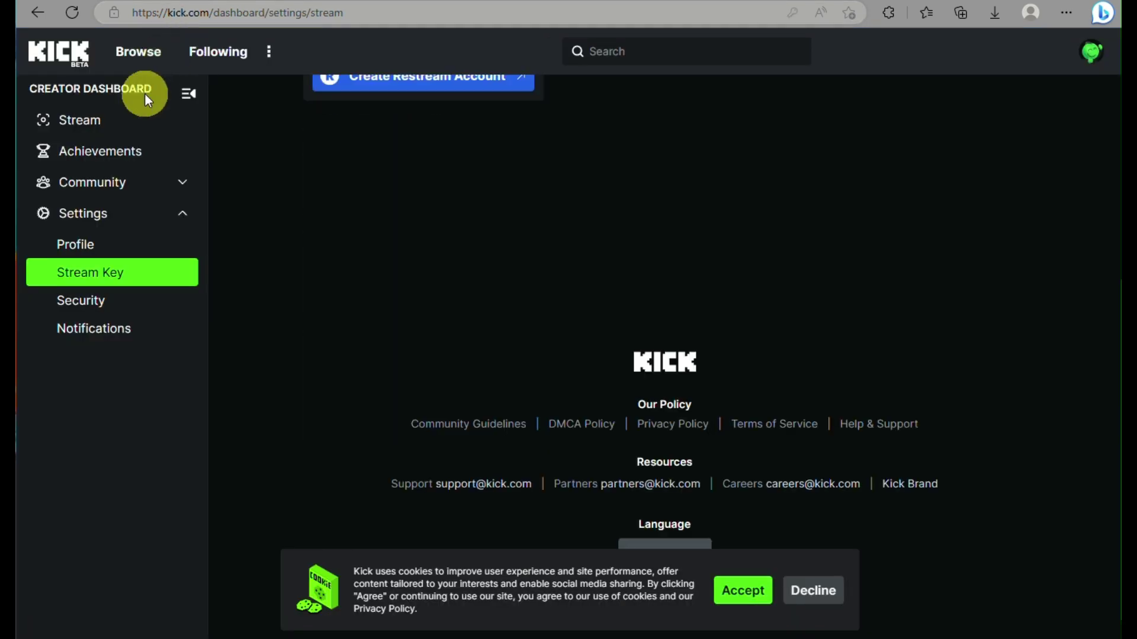
left_click(98, 120)
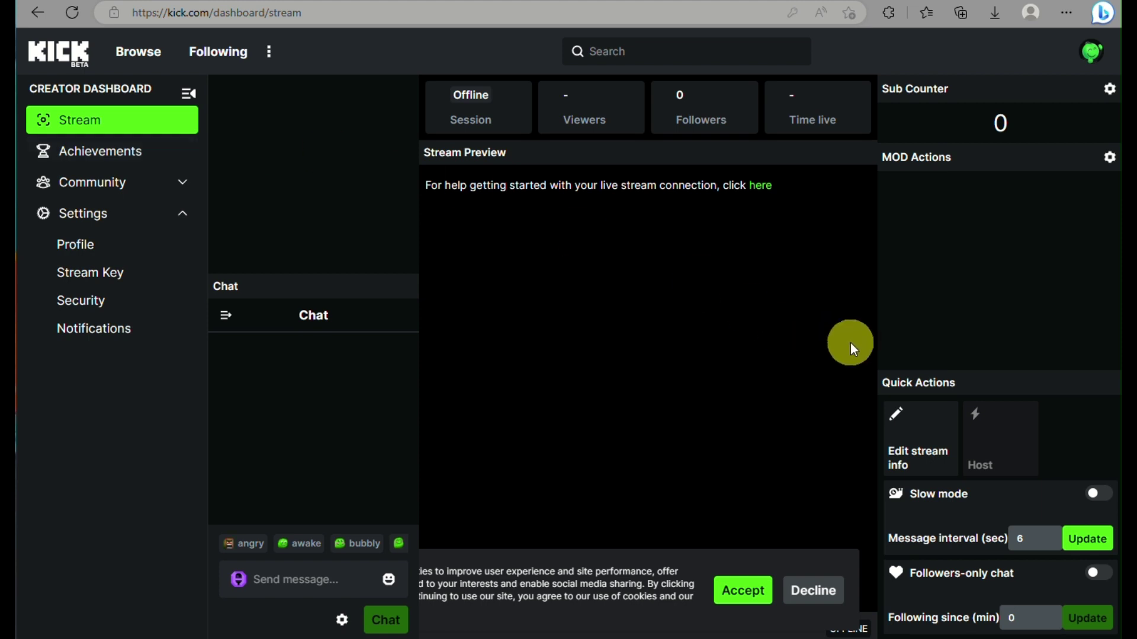
left_click(737, 592)
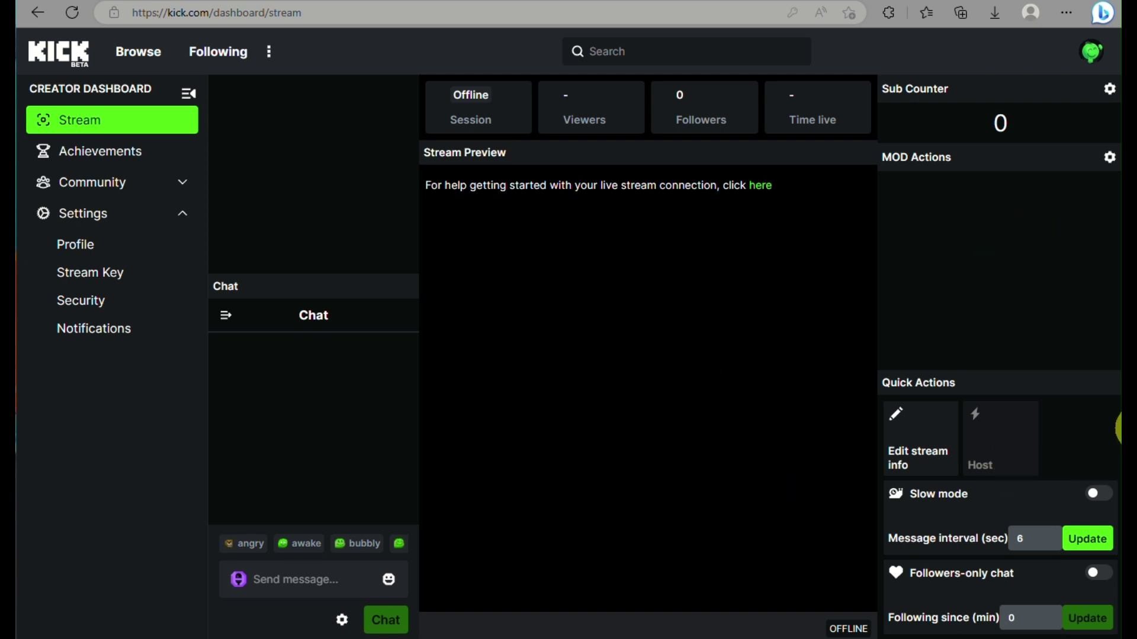
left_click(113, 153)
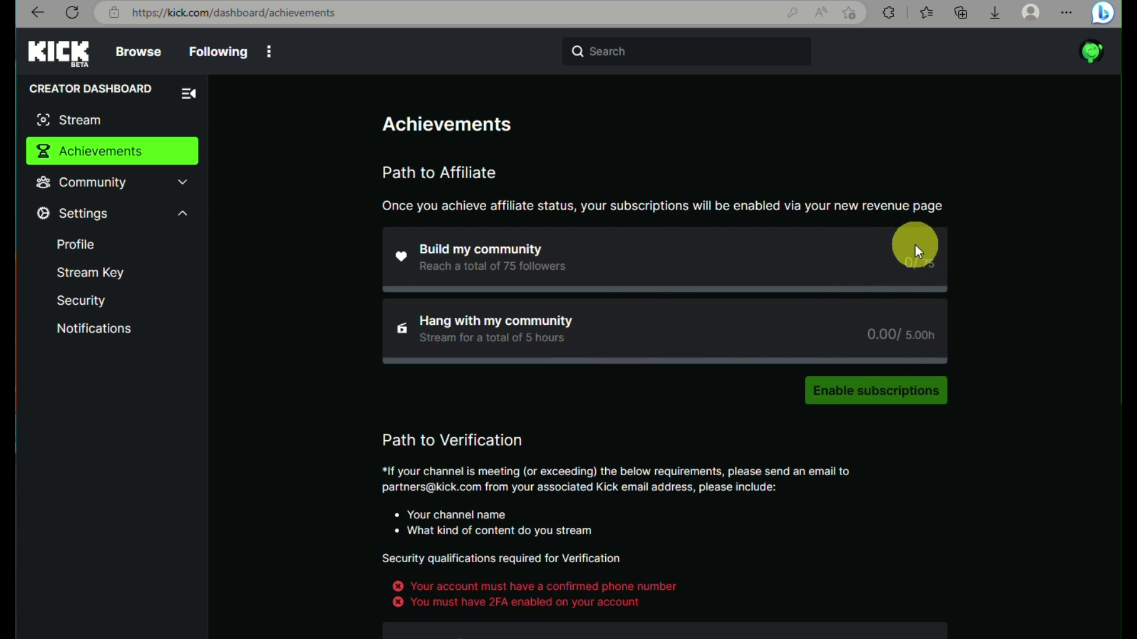
Review the Achievements goals: 20 subscribers, 75 viewers, 12 days, 30 hours, 300 chatters.
scroll(941, 247, "up", 3)
scroll(940, 247, "down", 3)
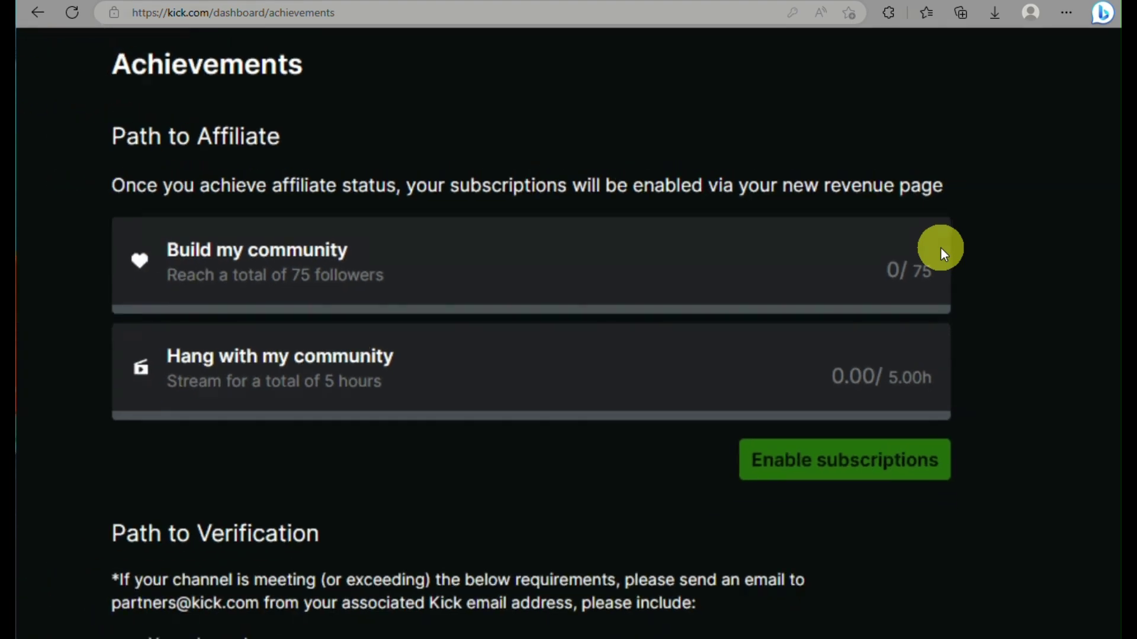
scroll(940, 247, "up", 2)
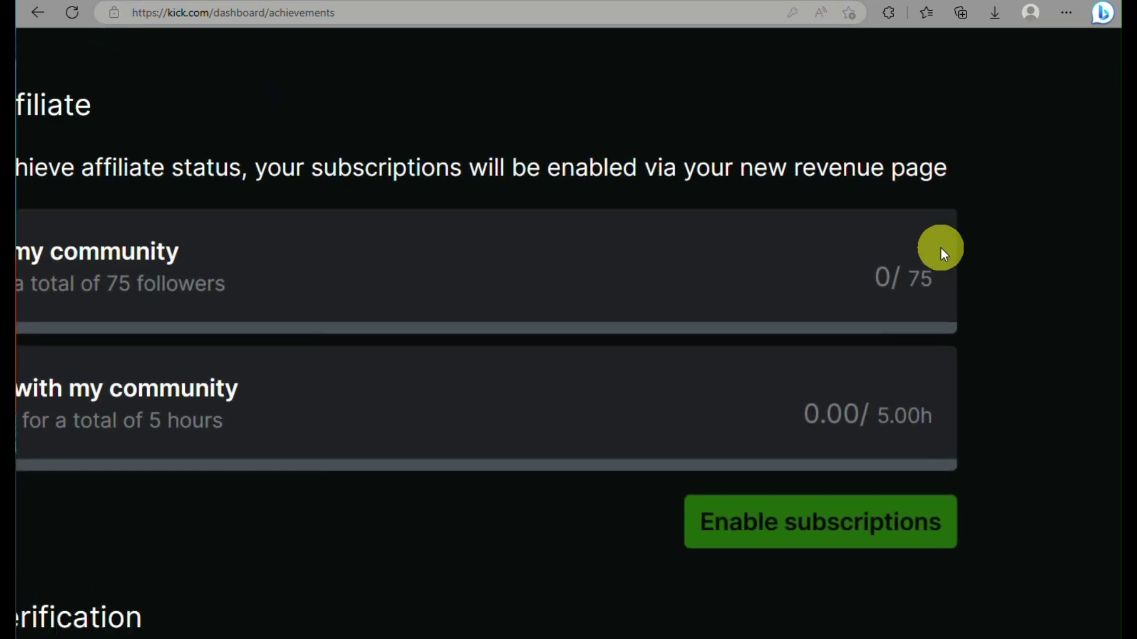
scroll(940, 247, "down", 3)
scroll(941, 247, "up", 2)
scroll(940, 247, "down", 3)
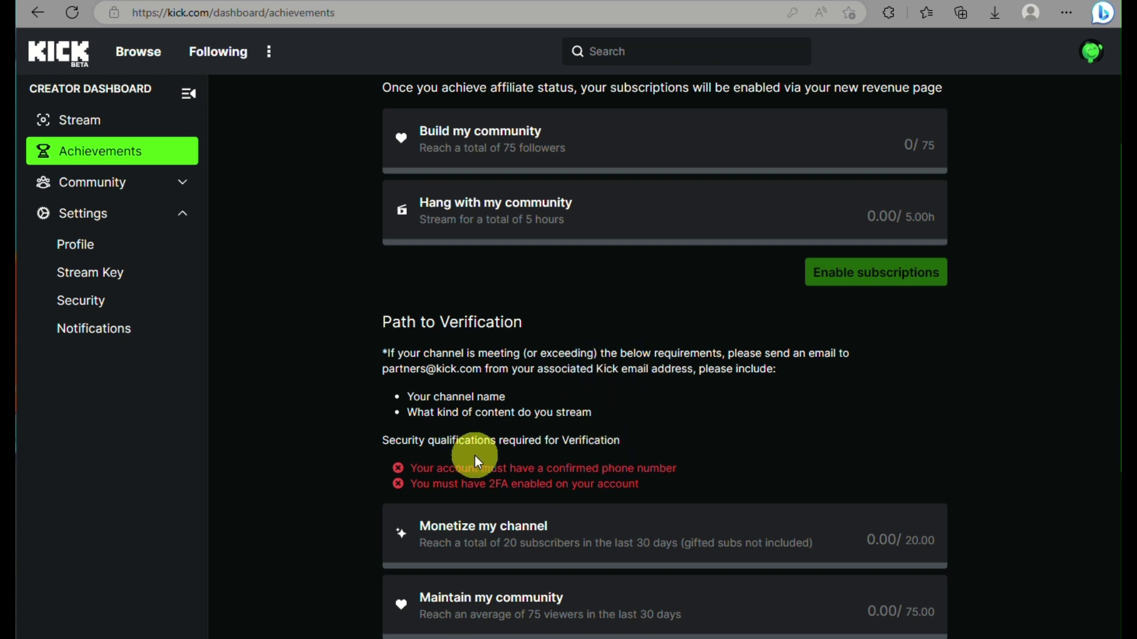
scroll(600, 430, "down", 4)
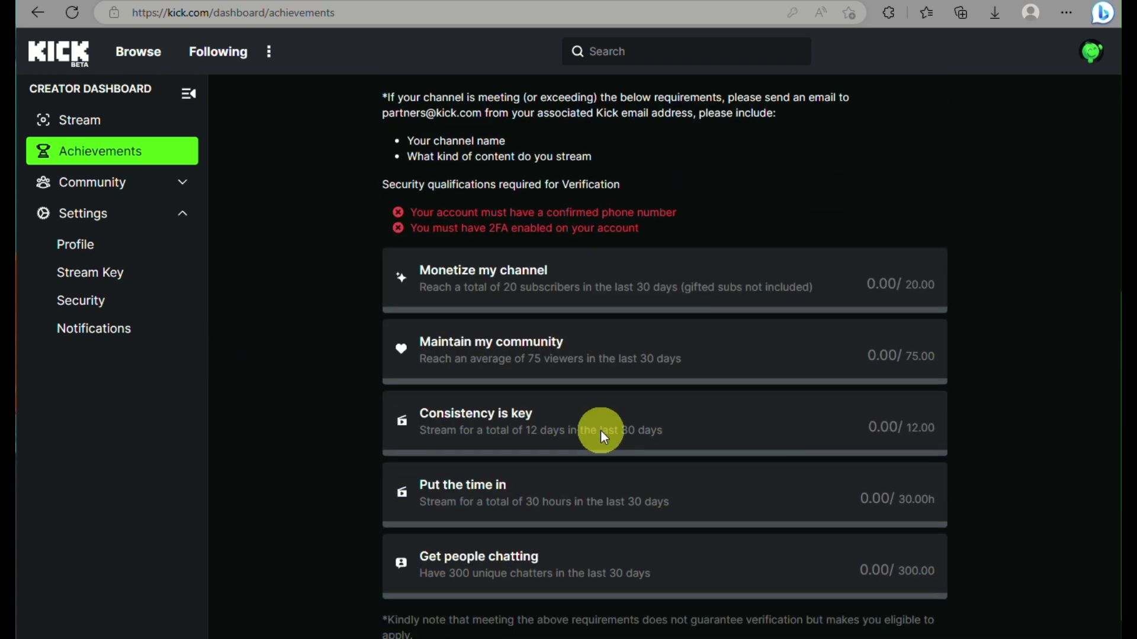
scroll(624, 403, "down", 1)
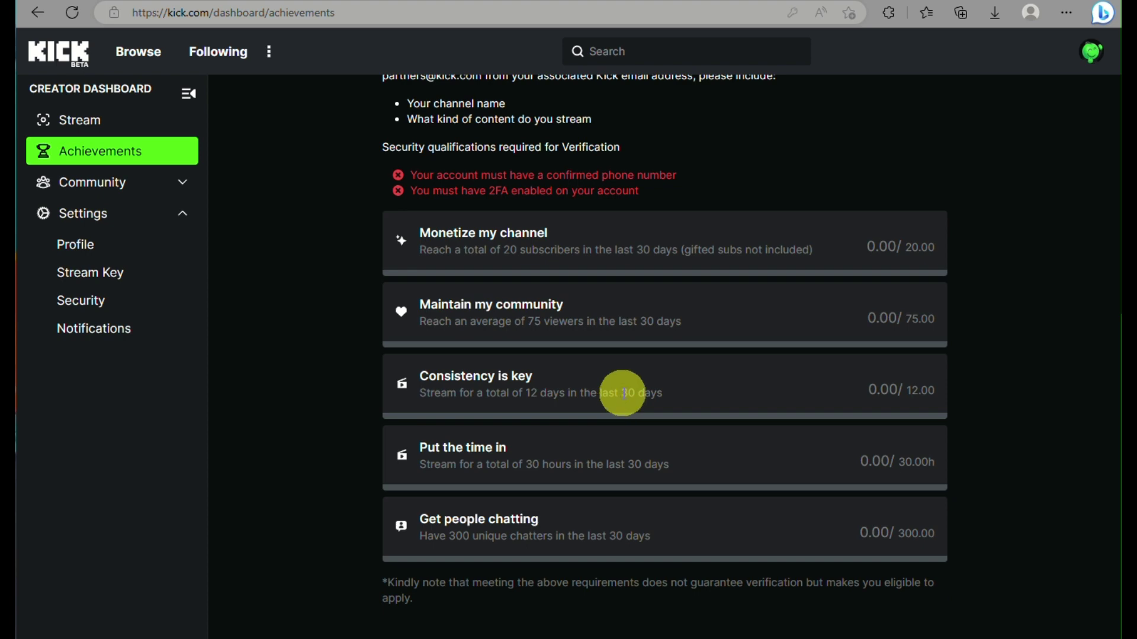
scroll(779, 313, "up", 4)
scroll(779, 314, "down", 4)
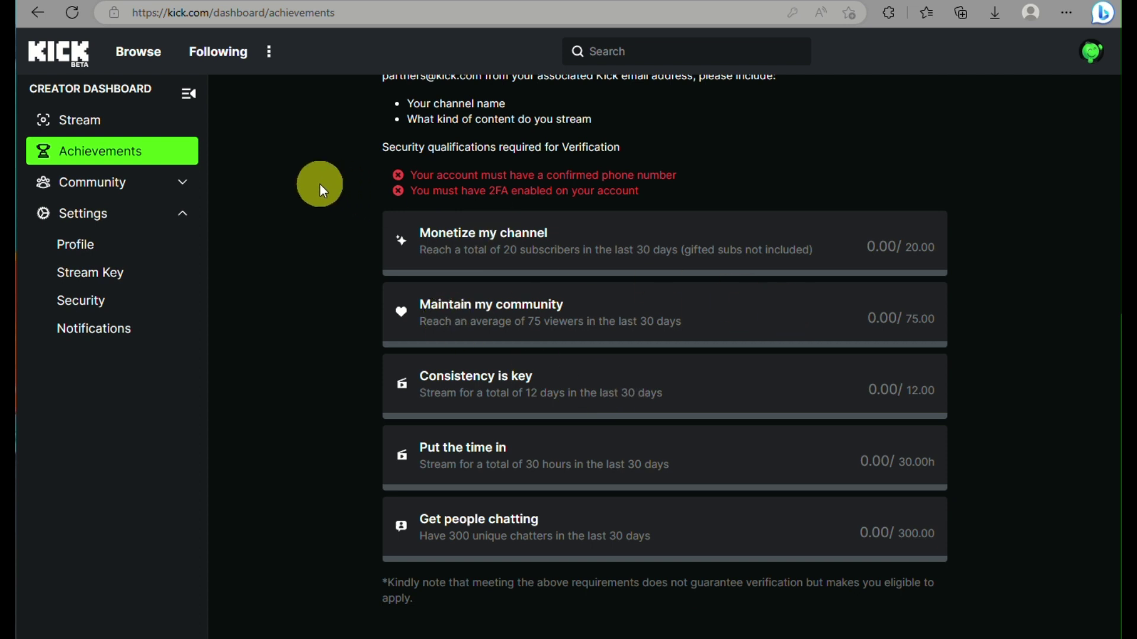
Expand Community and visit Chat Settings, Moderators and Badges, ending on the Emotes page.
left_click(101, 193)
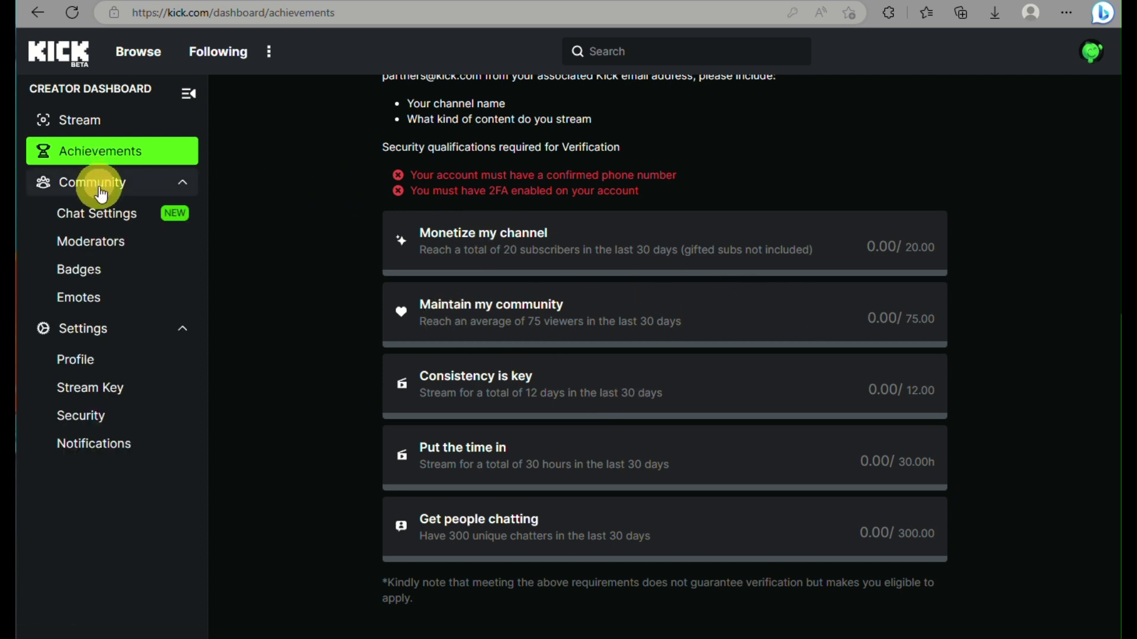
left_click(134, 222)
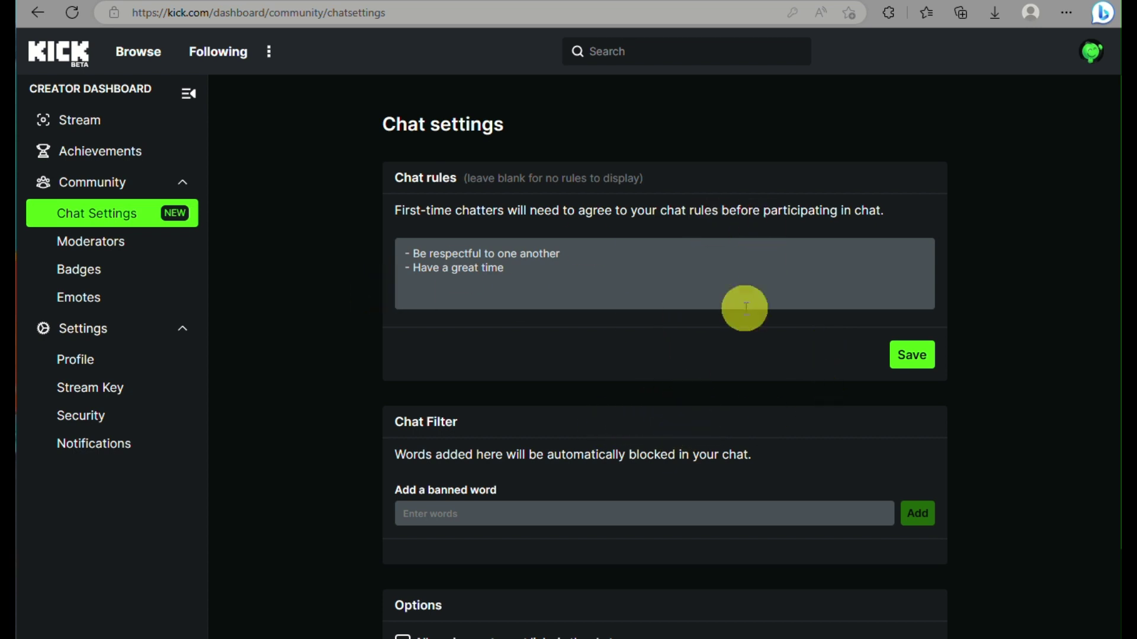
scroll(595, 469, "down", 2)
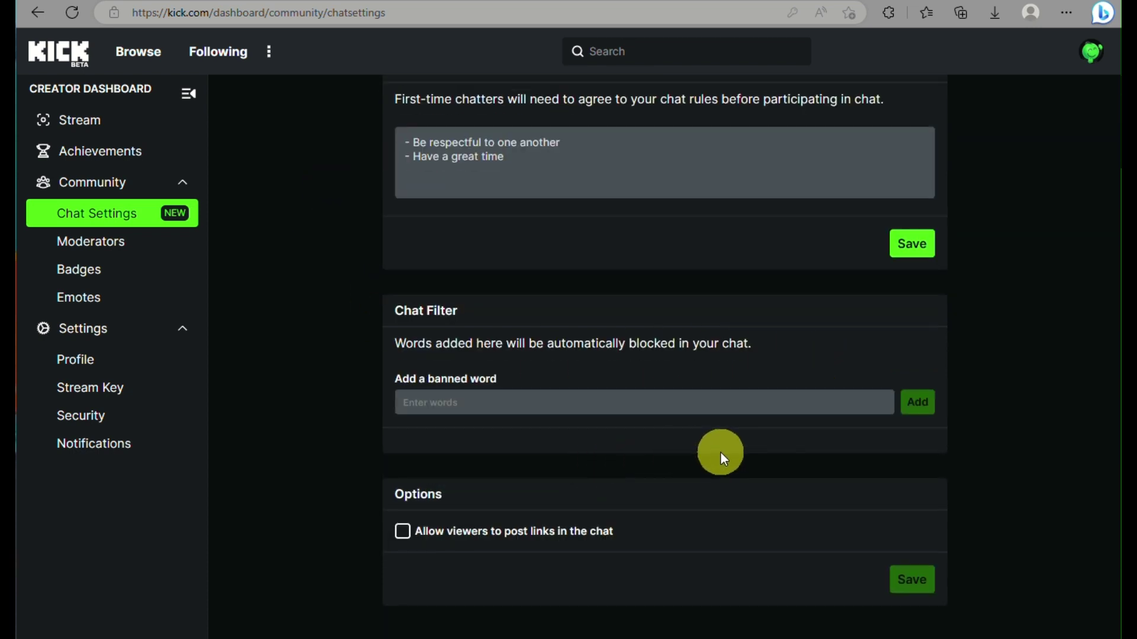
left_click(92, 248)
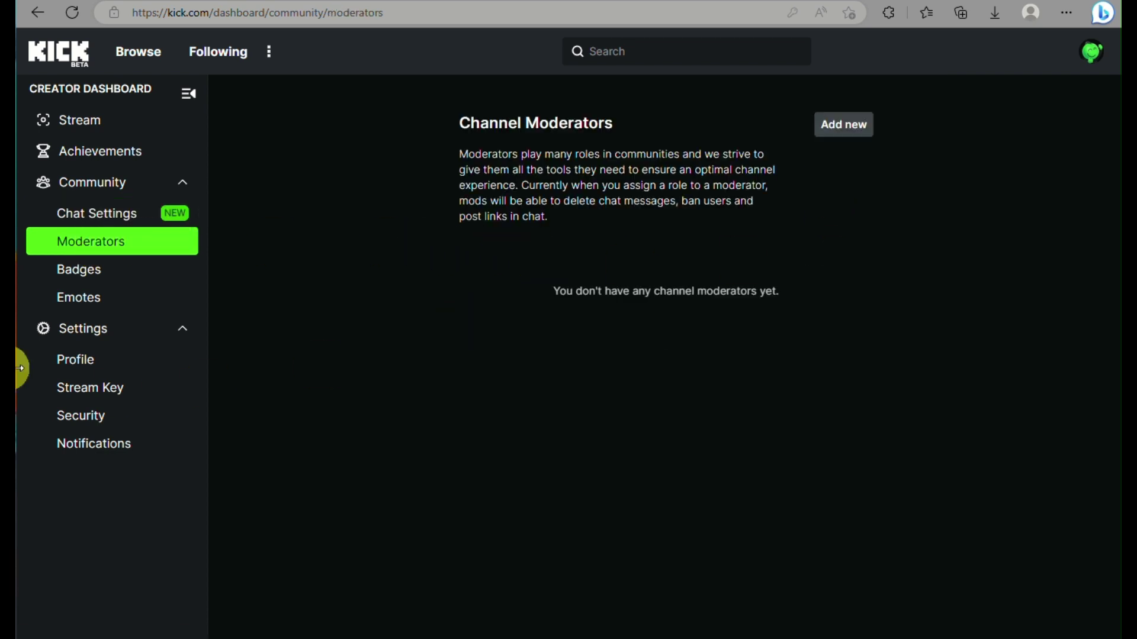
left_click(104, 285)
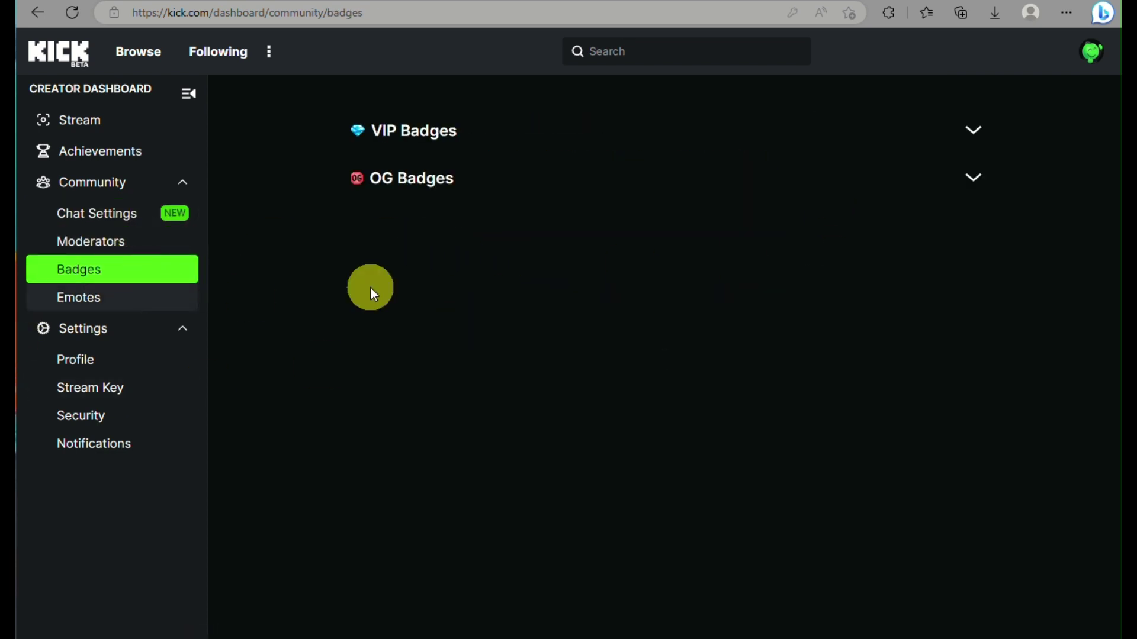
left_click(66, 296)
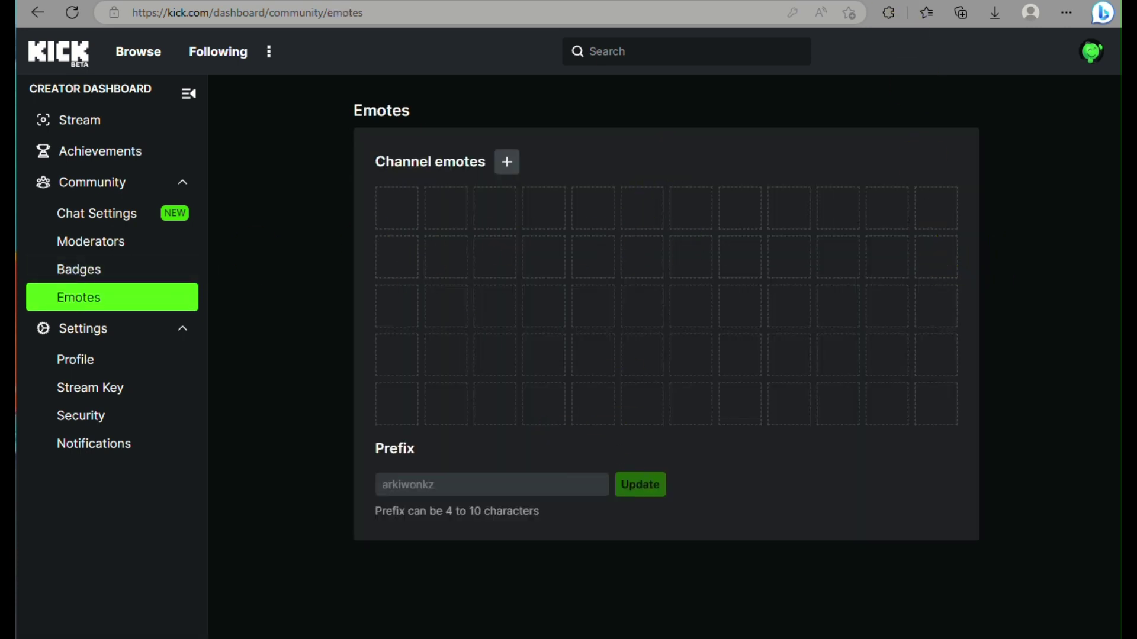
Open the Profile page under Settings, after a brief look at the stream key page.
left_click(97, 342)
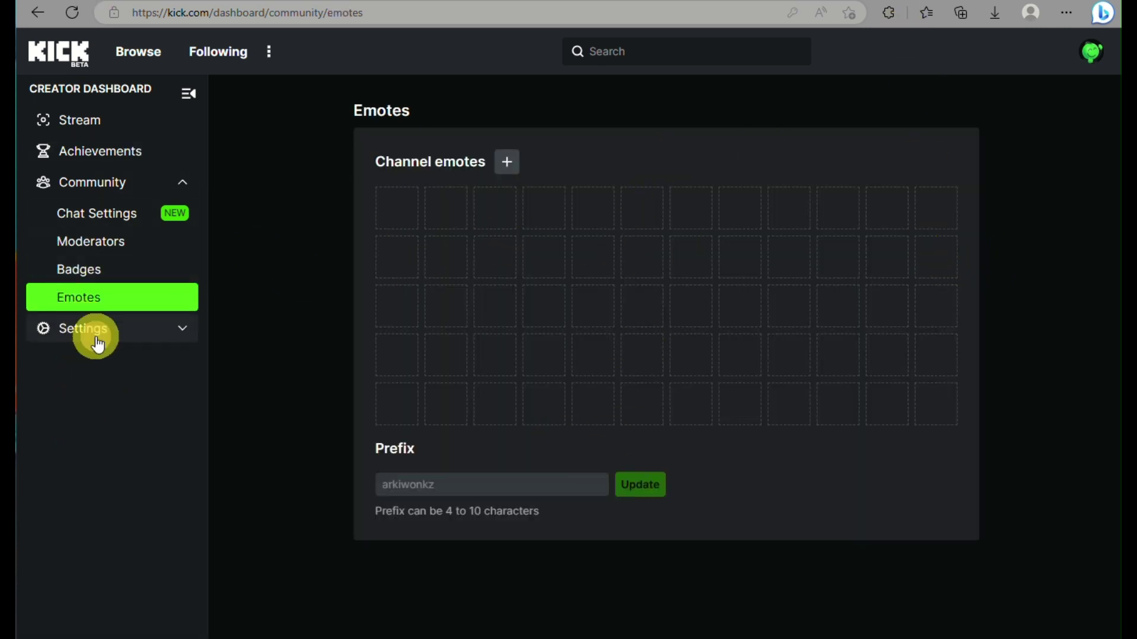
left_click(100, 342)
left_click(100, 362)
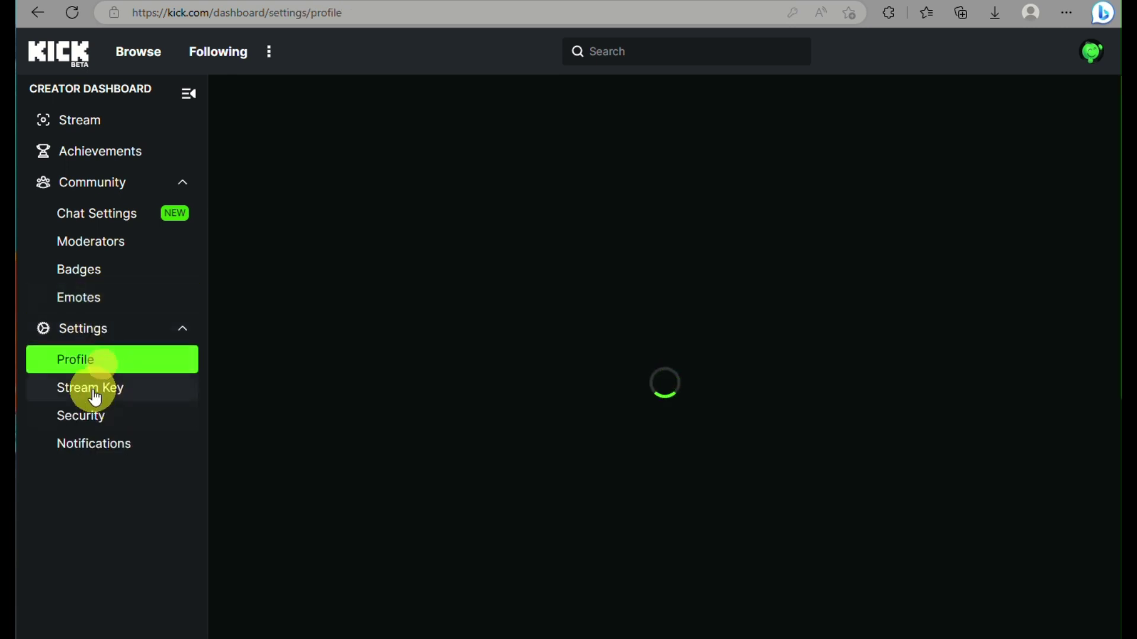
left_click(95, 394)
left_click(110, 364)
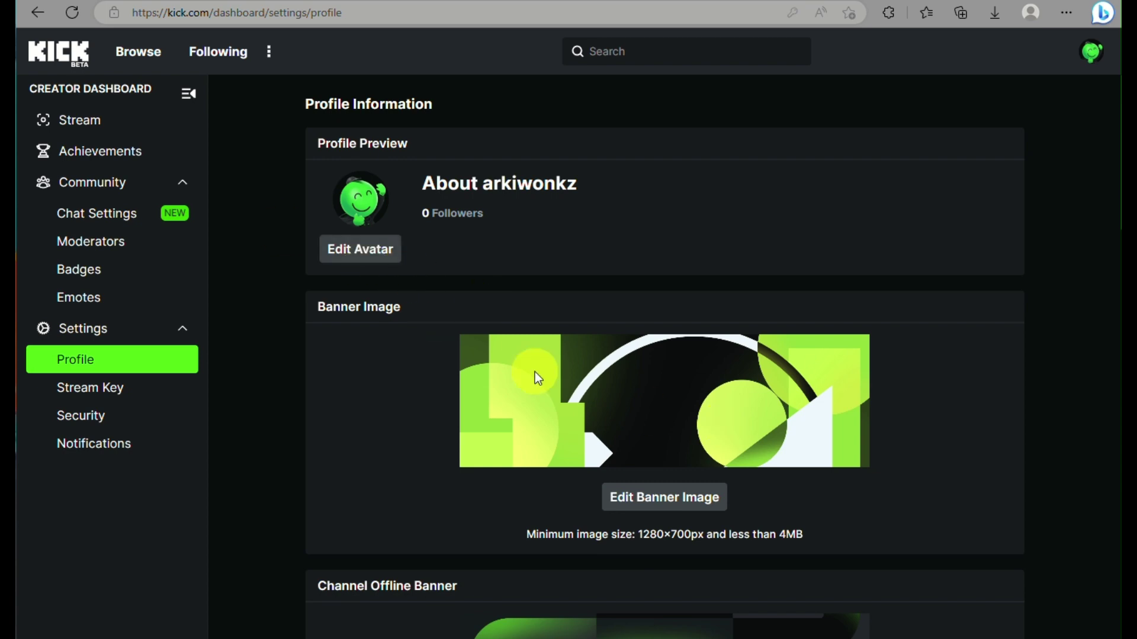
Scroll through Banner Image, Offline Banner, Username, Basic Details and Social Media fields.
scroll(530, 379, "down", 7)
scroll(548, 391, "up", 6)
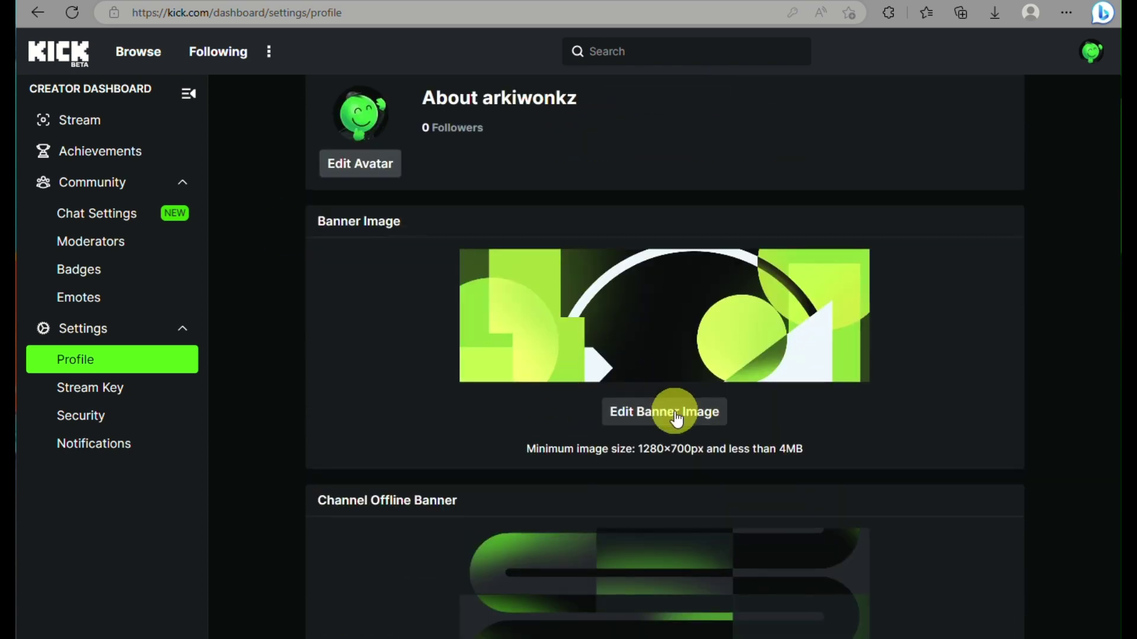
scroll(699, 421, "down", 8)
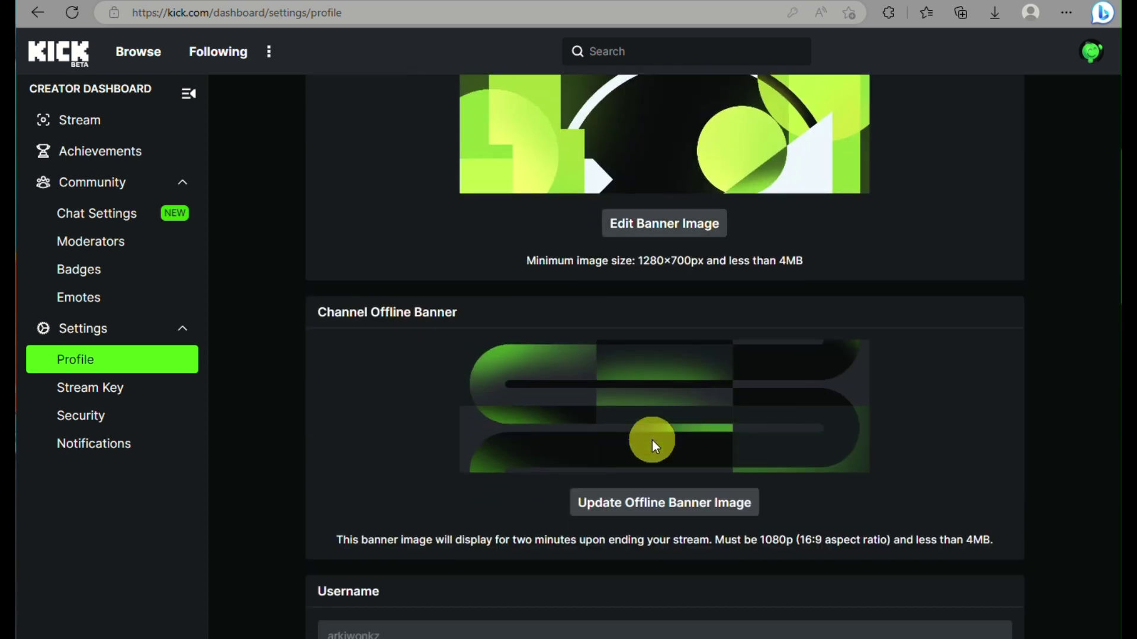
scroll(657, 266, "up", 3)
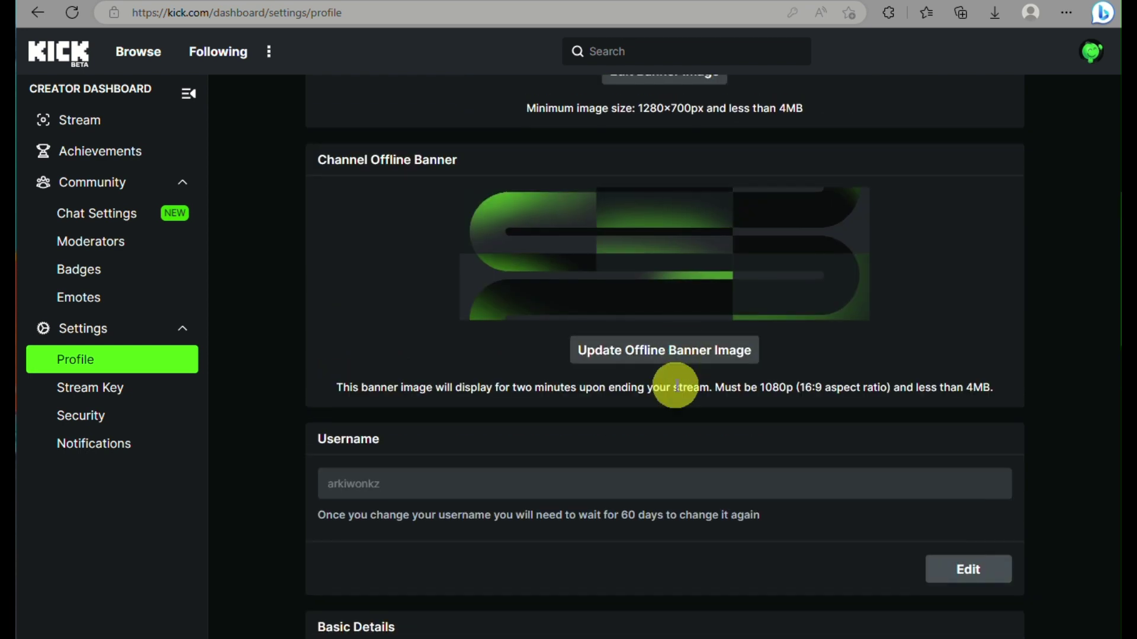
scroll(745, 352, "down", 5)
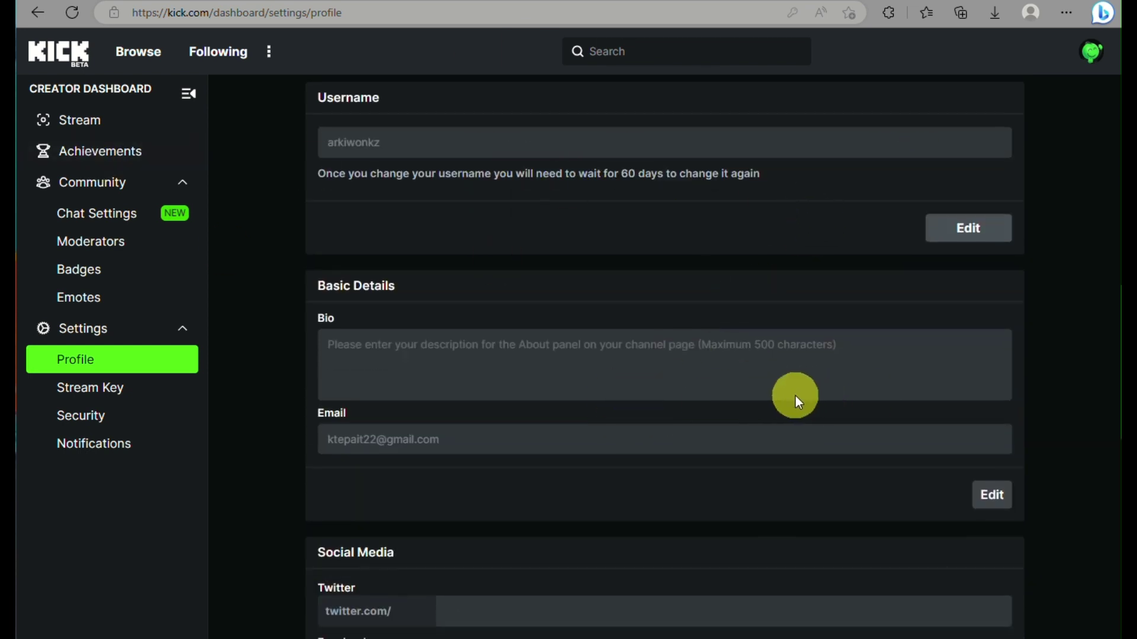
scroll(795, 396, "down", 6)
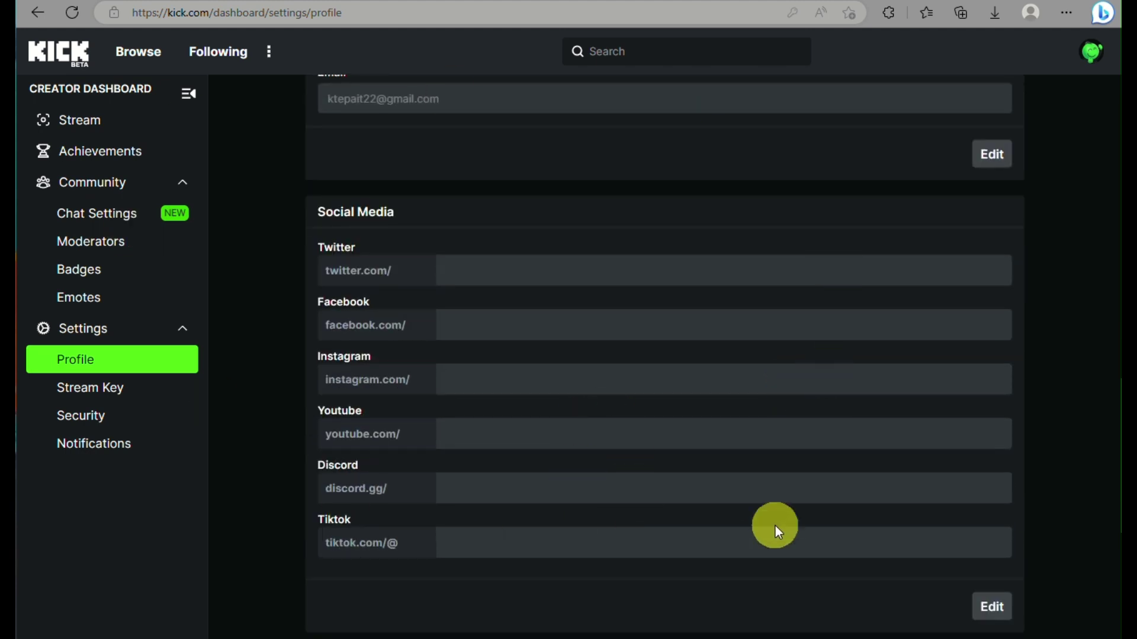
scroll(775, 526, "down", 4)
scroll(776, 524, "up", 3)
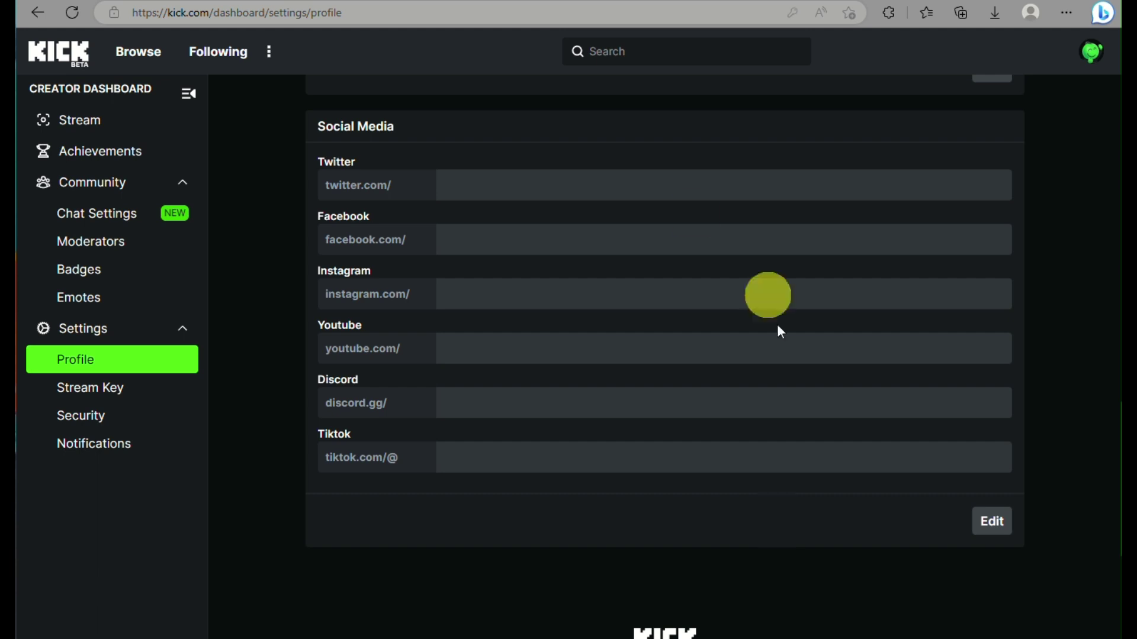
Visit the Stream URL and Key and Security settings, ending on Notifications.
left_click(131, 388)
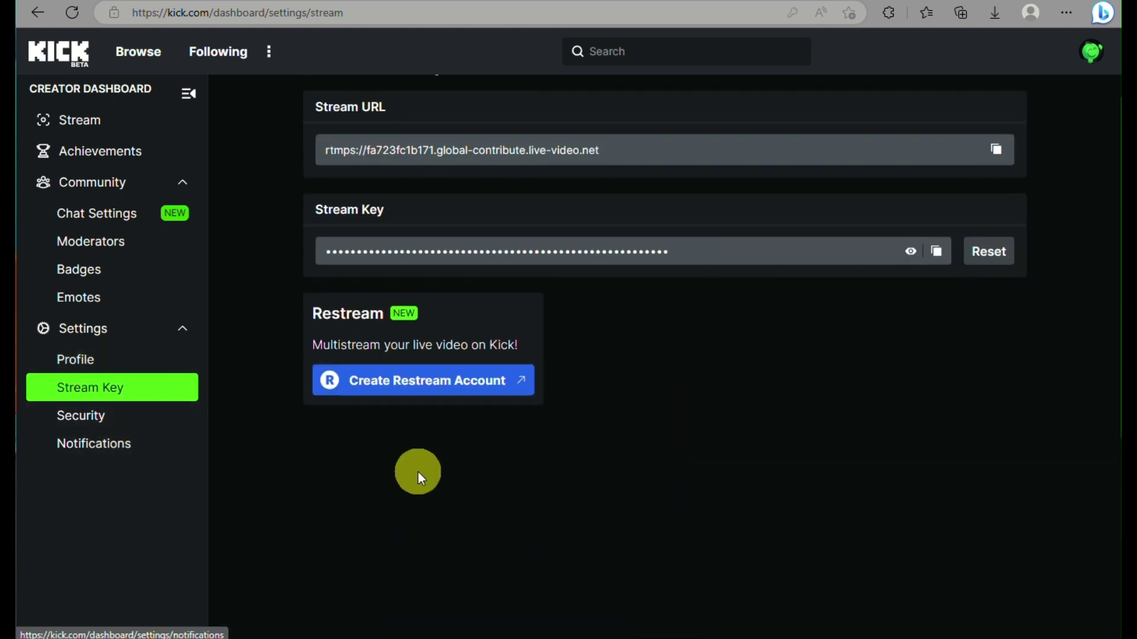
left_click(100, 426)
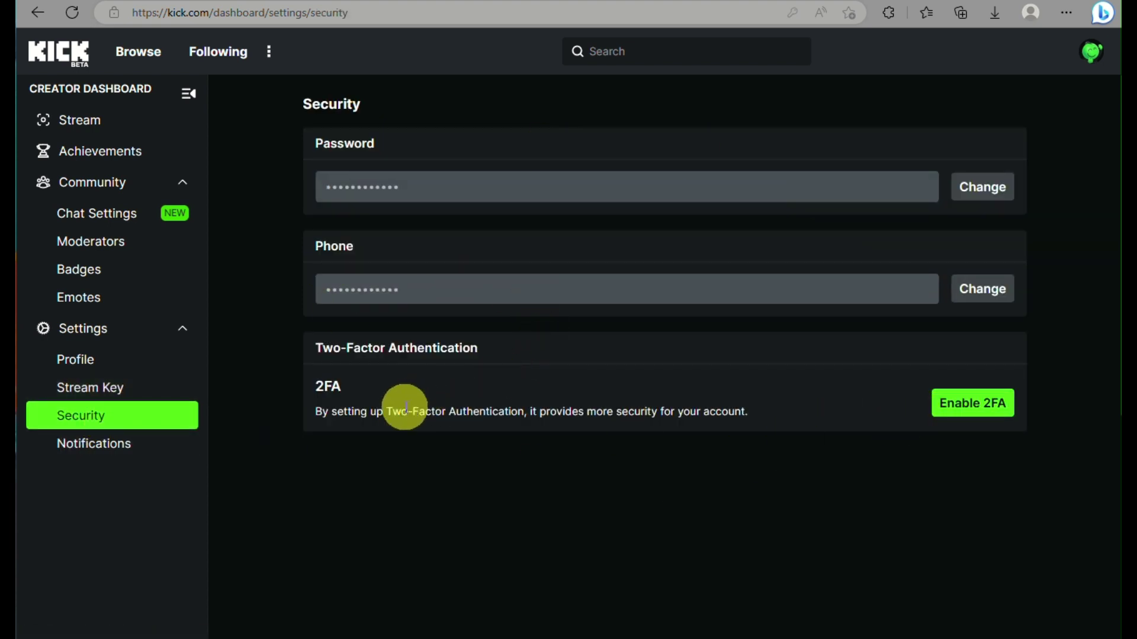
left_click(89, 451)
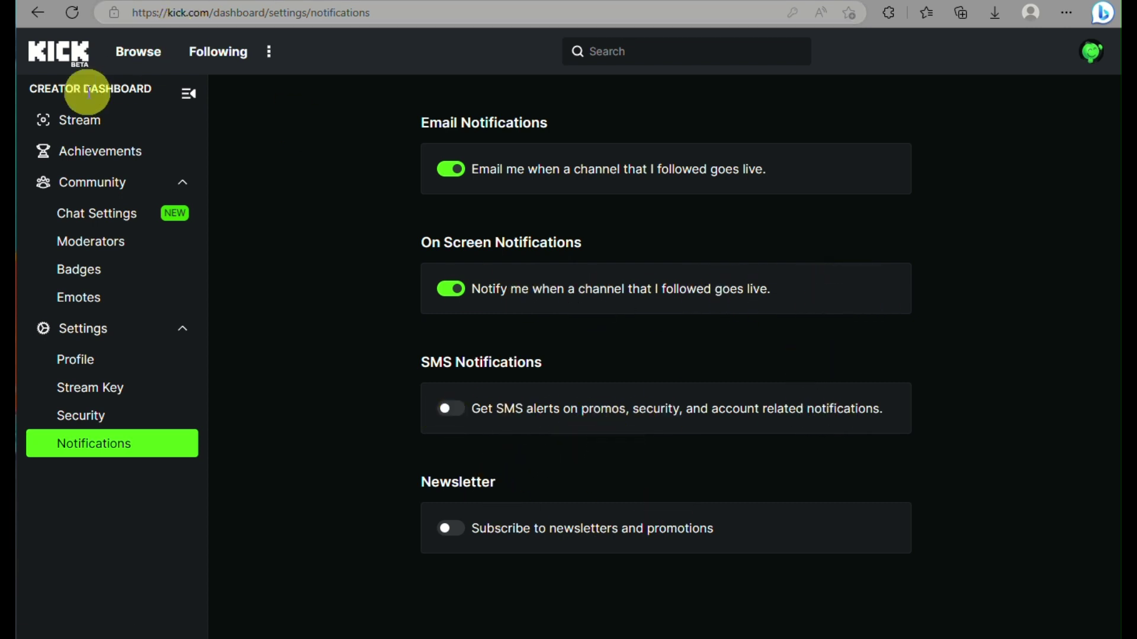
Leave the dashboard for Browse and scroll through the live channel listings.
left_click(131, 129)
left_click(145, 51)
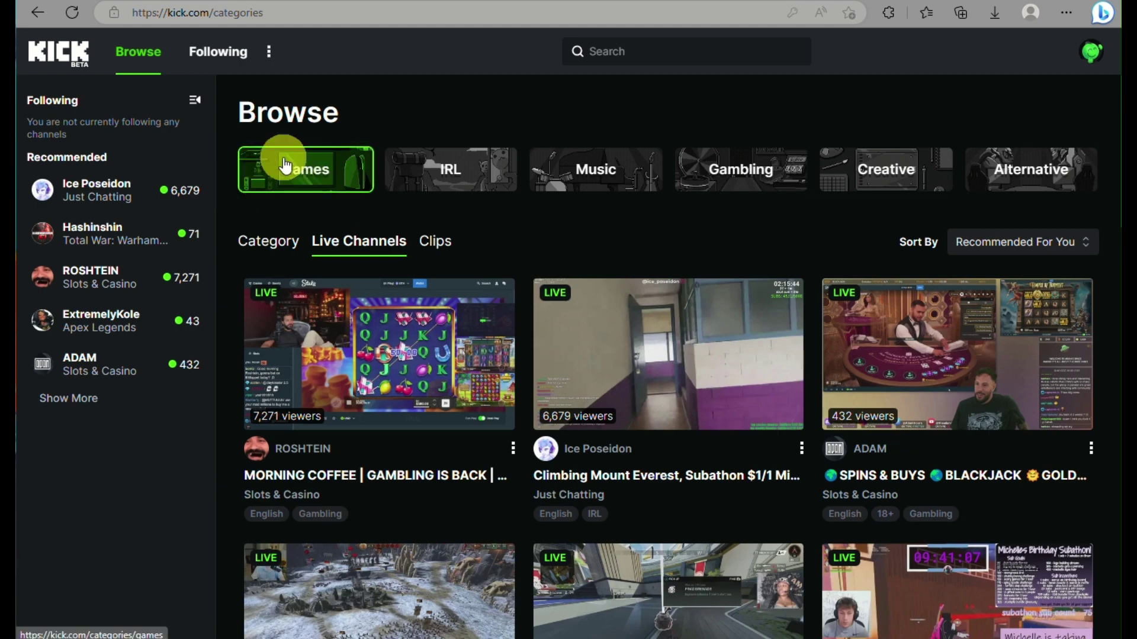
scroll(283, 158, "up", 5)
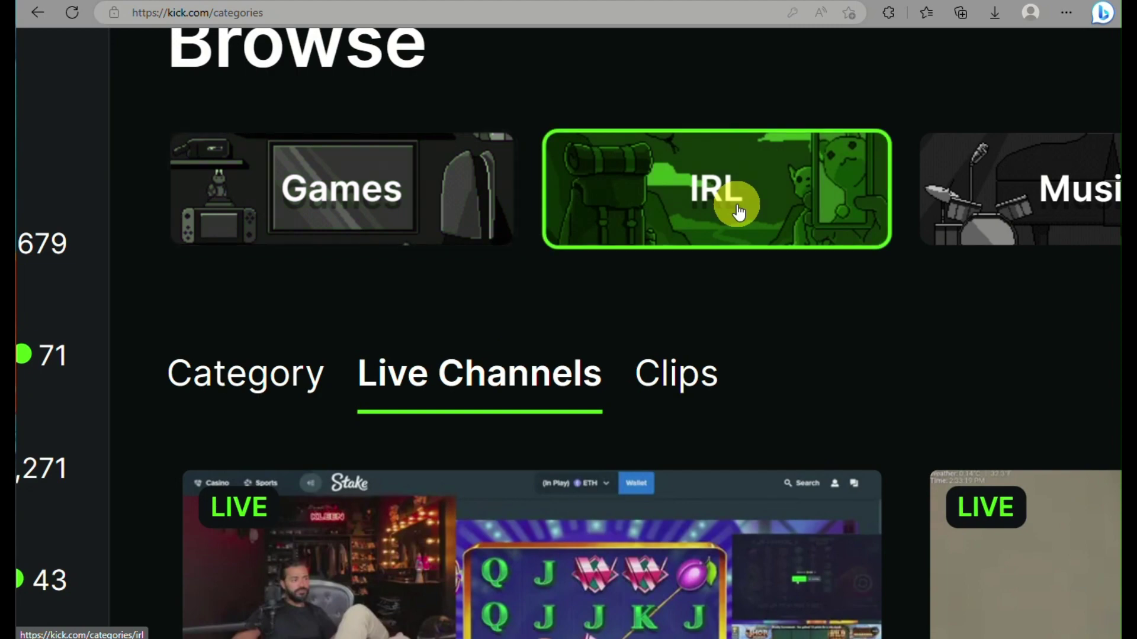
scroll(737, 211, "right", 6)
scroll(738, 210, "right", 10)
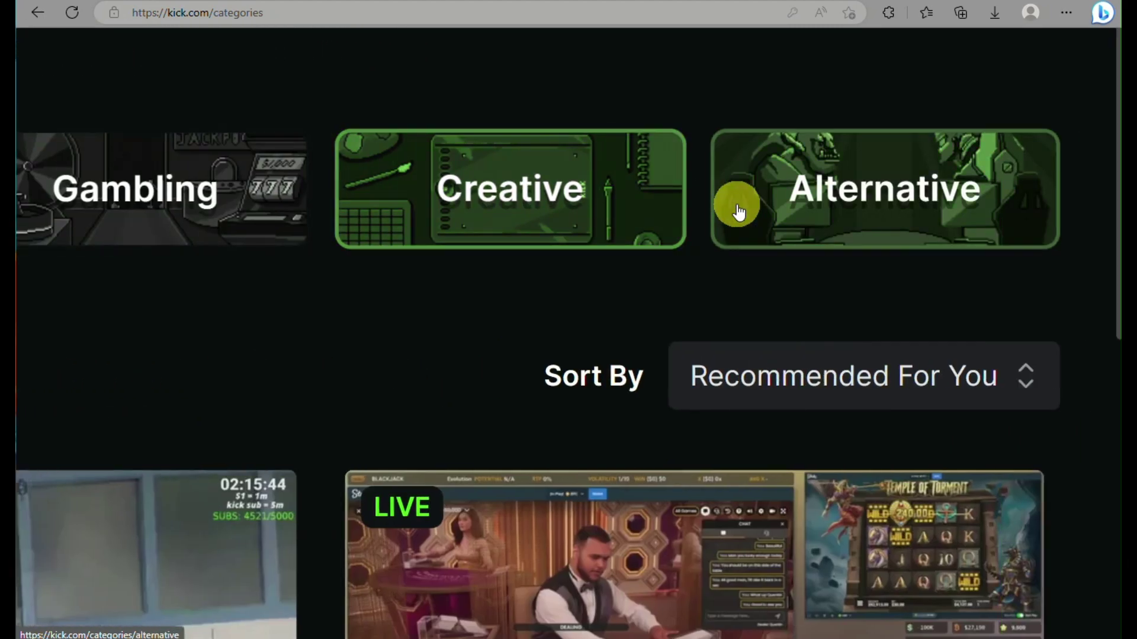
scroll(738, 210, "down", 5)
scroll(737, 210, "down", 2)
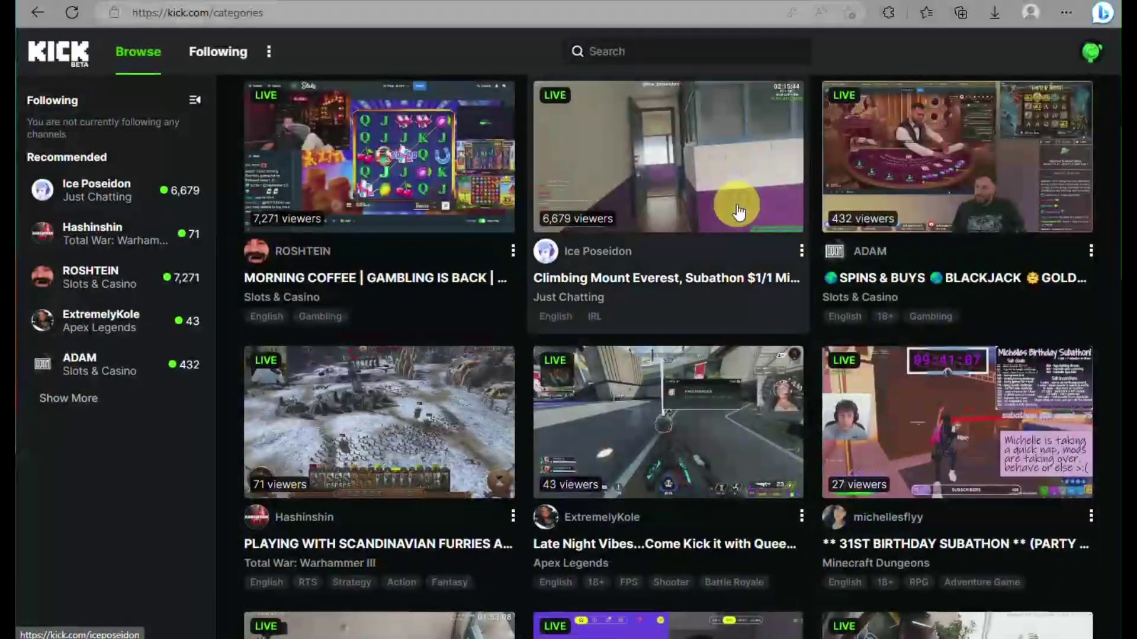
scroll(738, 210, "down", 2)
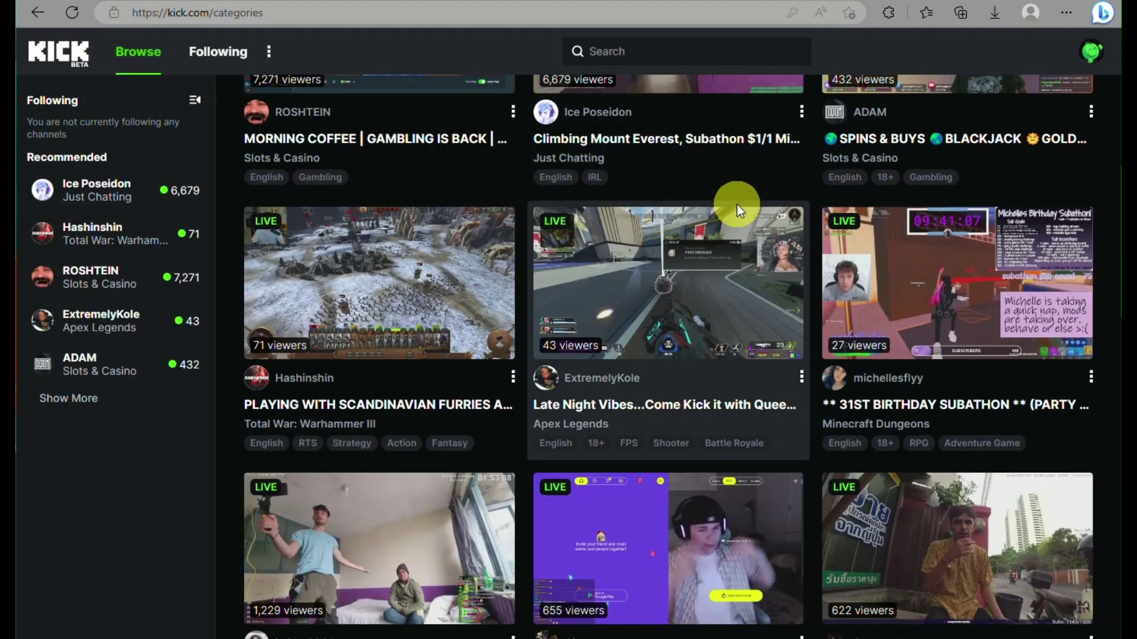
scroll(737, 204, "down", 4)
scroll(736, 204, "up", 8)
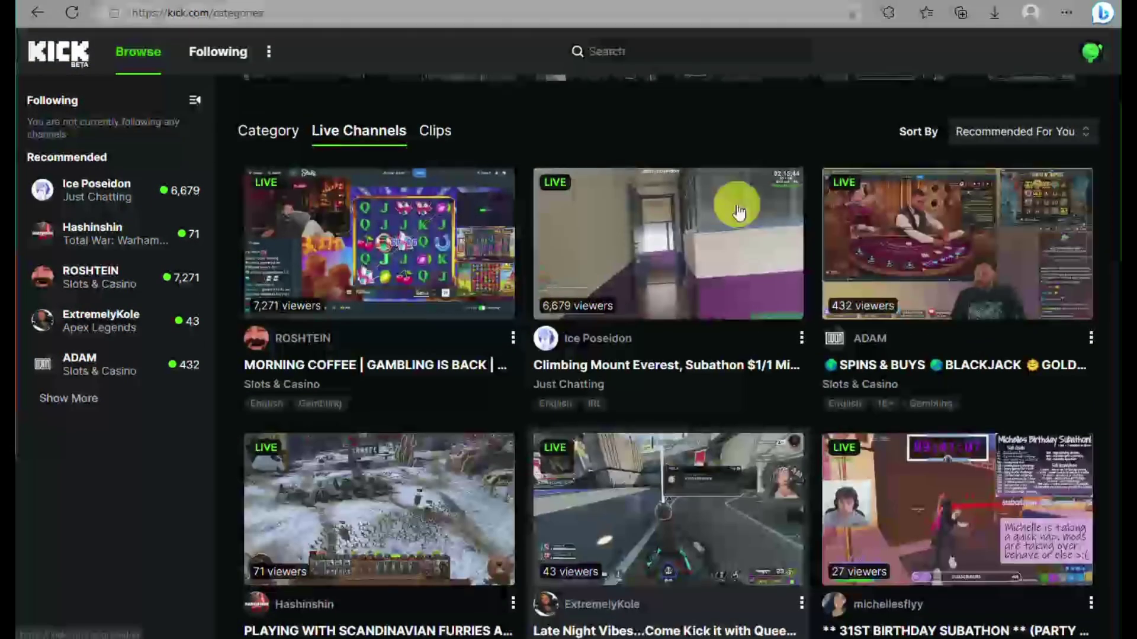
scroll(737, 204, "down", 3)
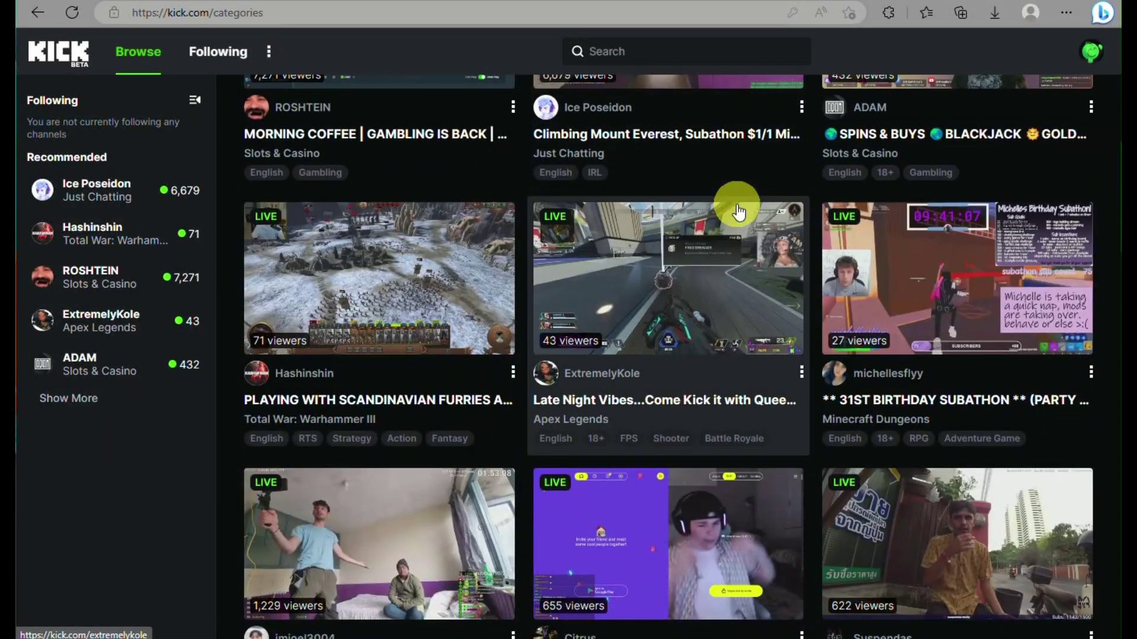
scroll(738, 210, "down", 3)
scroll(737, 210, "down", 2)
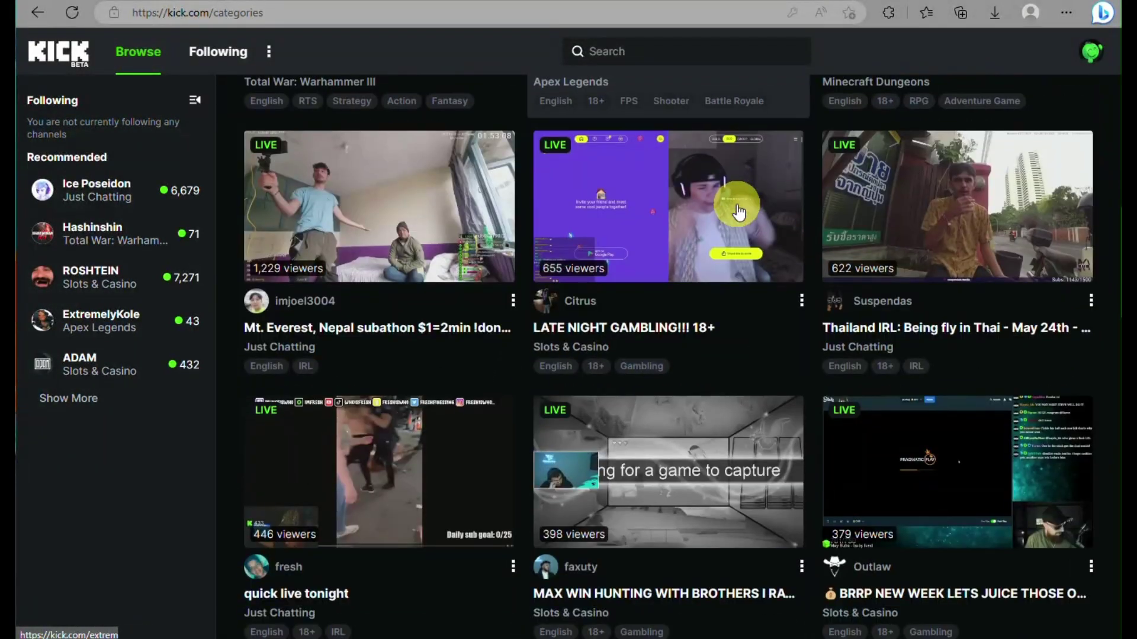
scroll(738, 211, "down", 4)
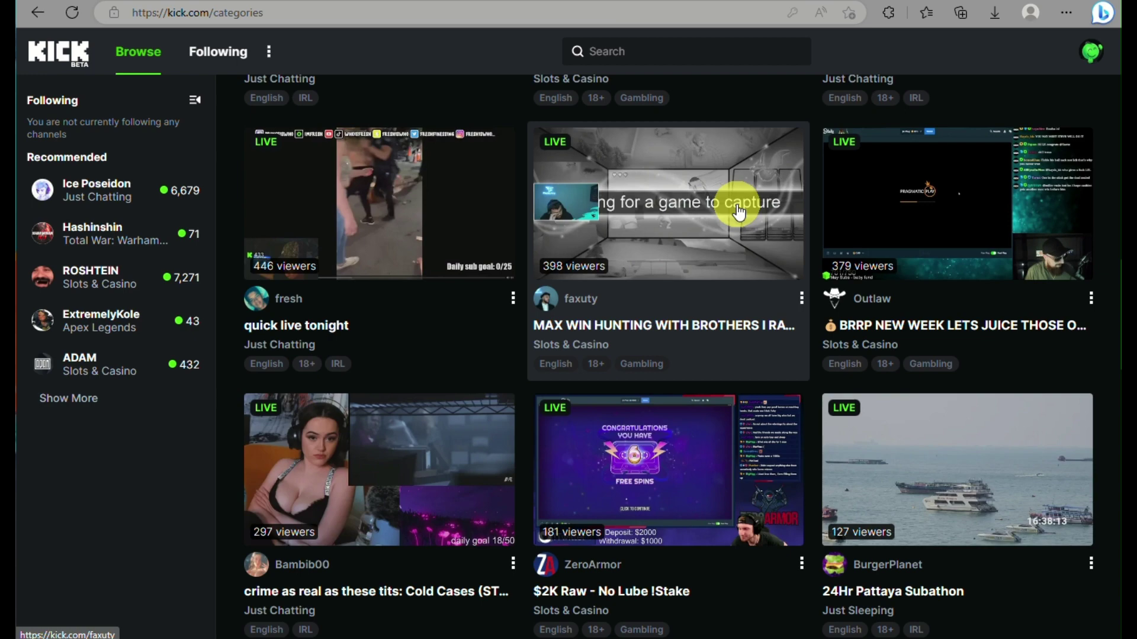
scroll(739, 212, "down", 8)
scroll(739, 212, "down", 3)
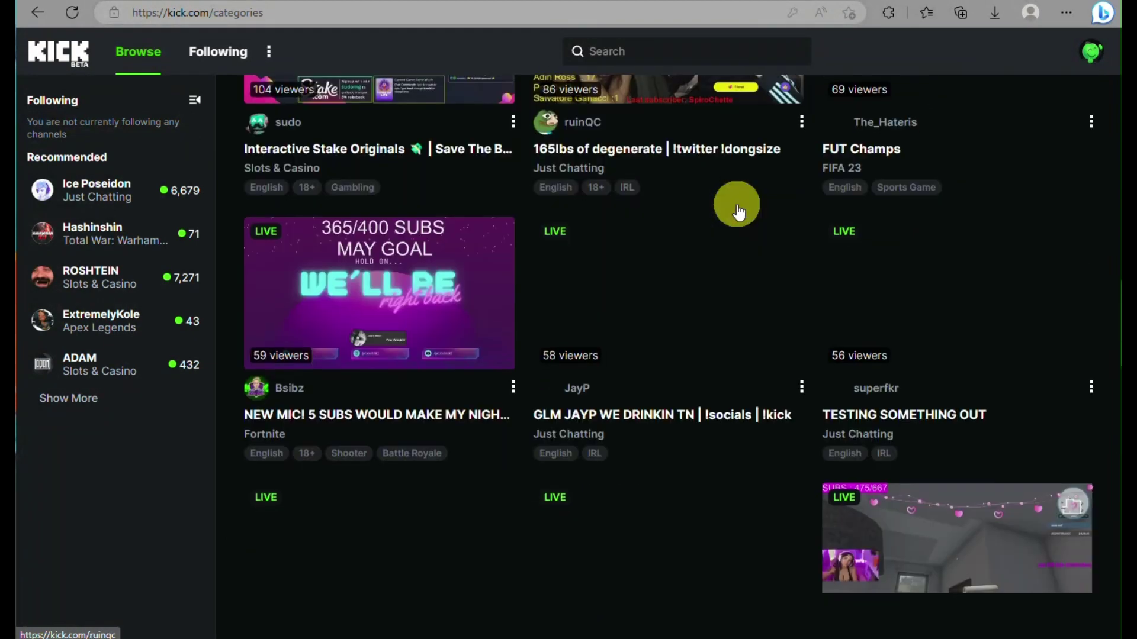
scroll(738, 212, "down", 6)
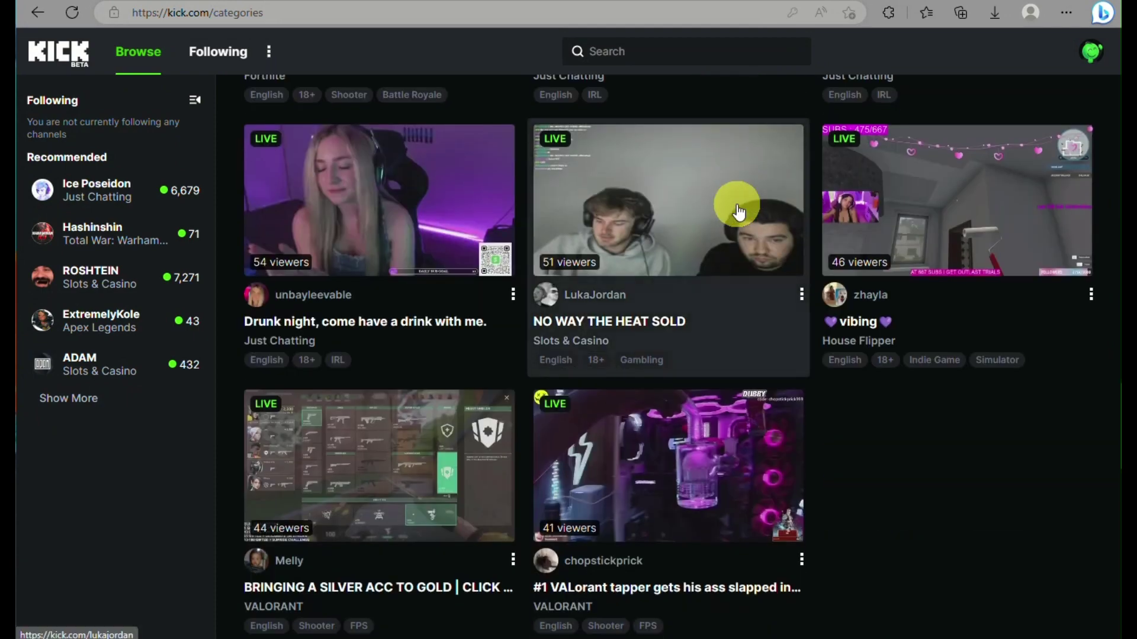
scroll(738, 211, "down", 10)
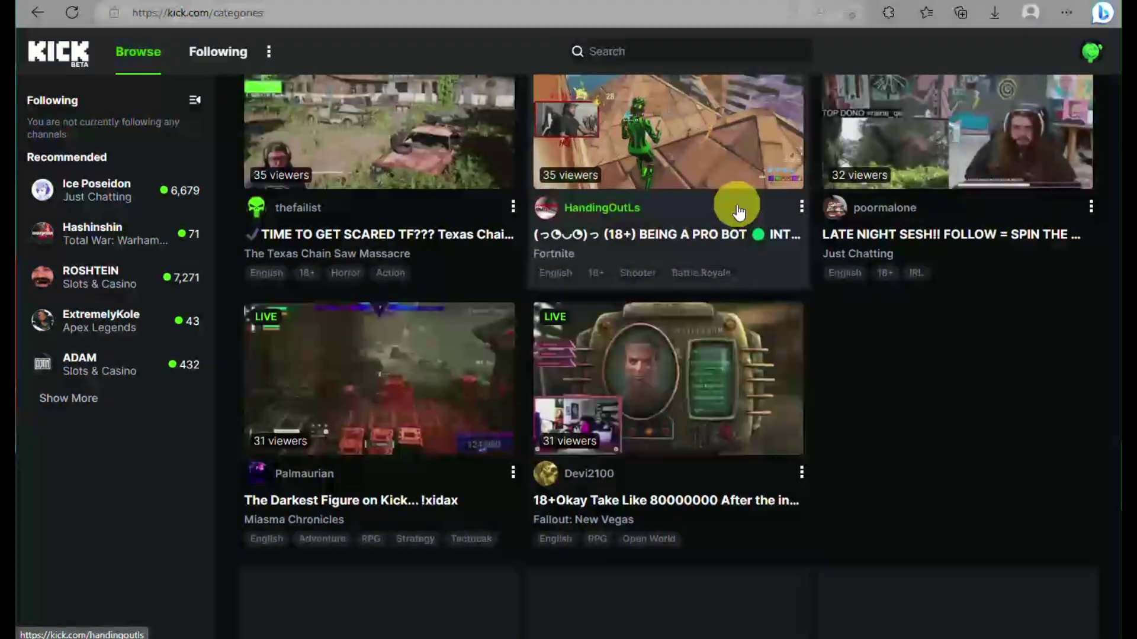
scroll(738, 207, "down", 5)
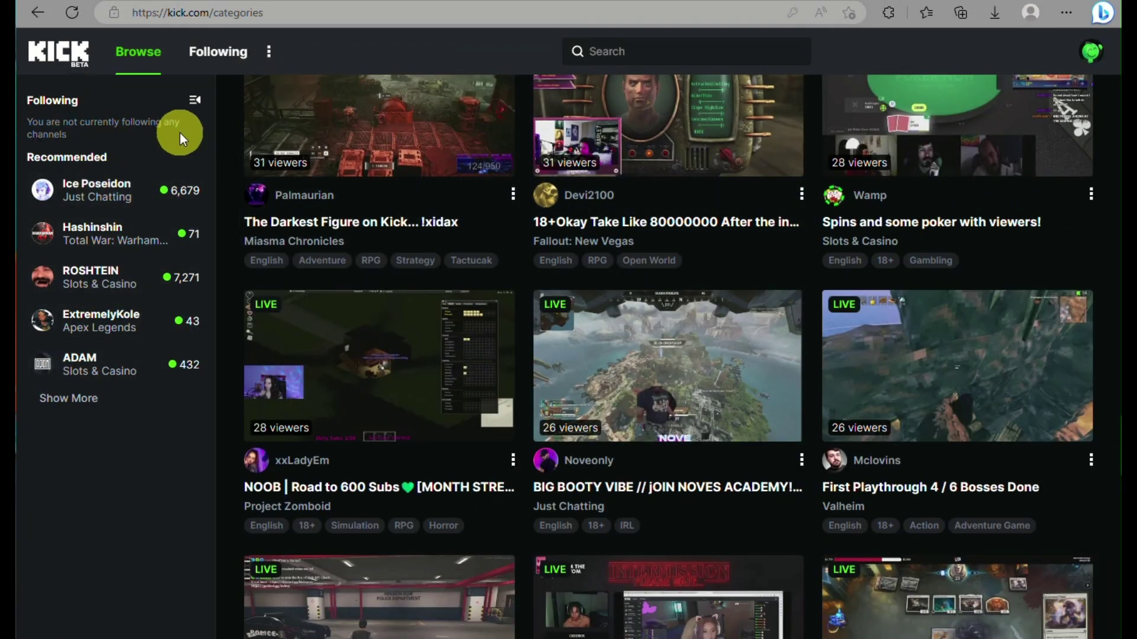
Check the followed channels and Categories tab, then return to Browse.
left_click(228, 62)
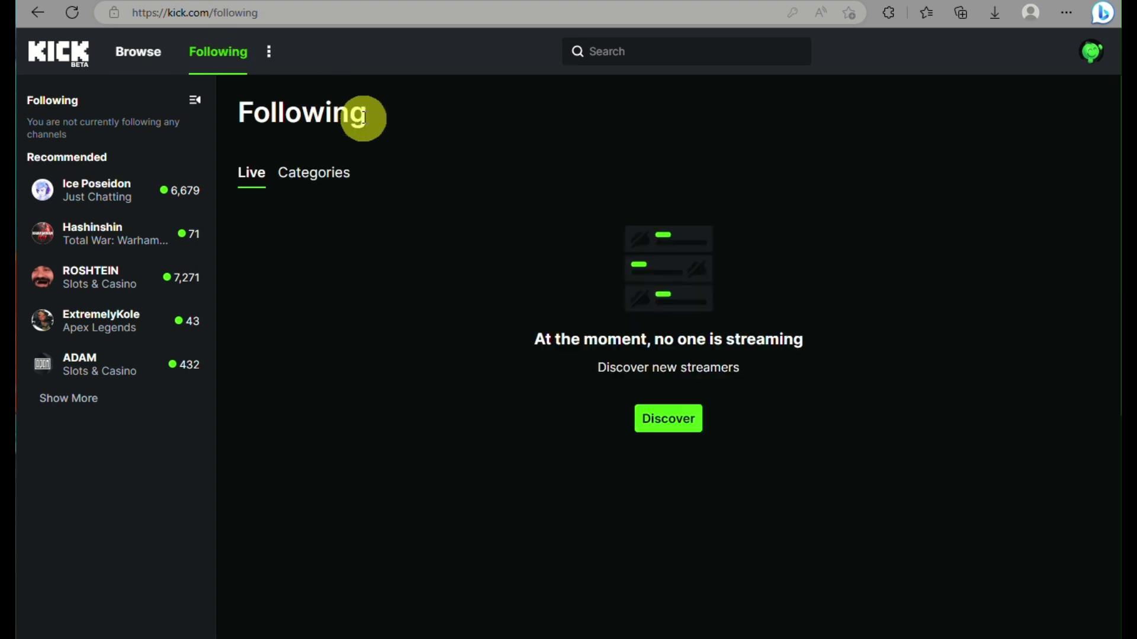
left_click(319, 187)
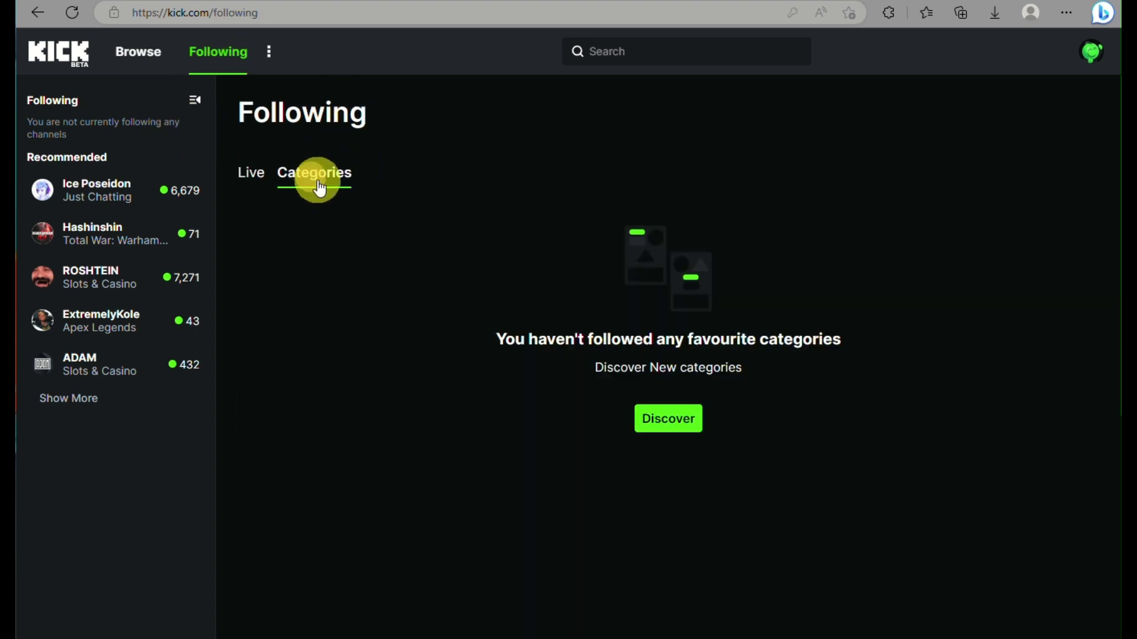
left_click(140, 51)
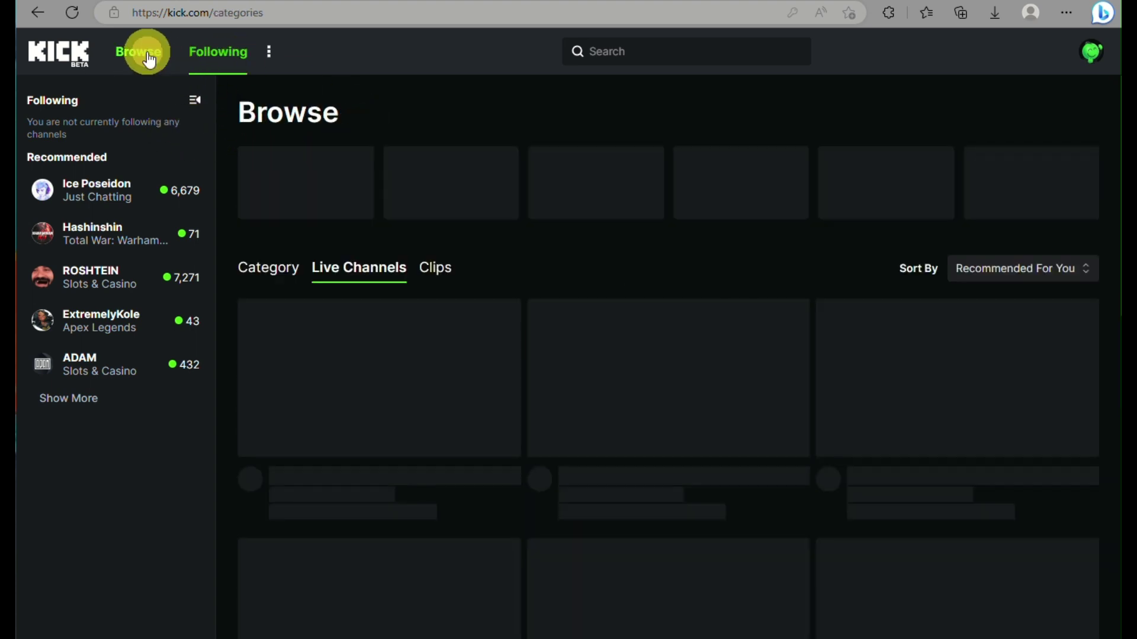
scroll(712, 453, "down", 5)
scroll(713, 461, "down", 19)
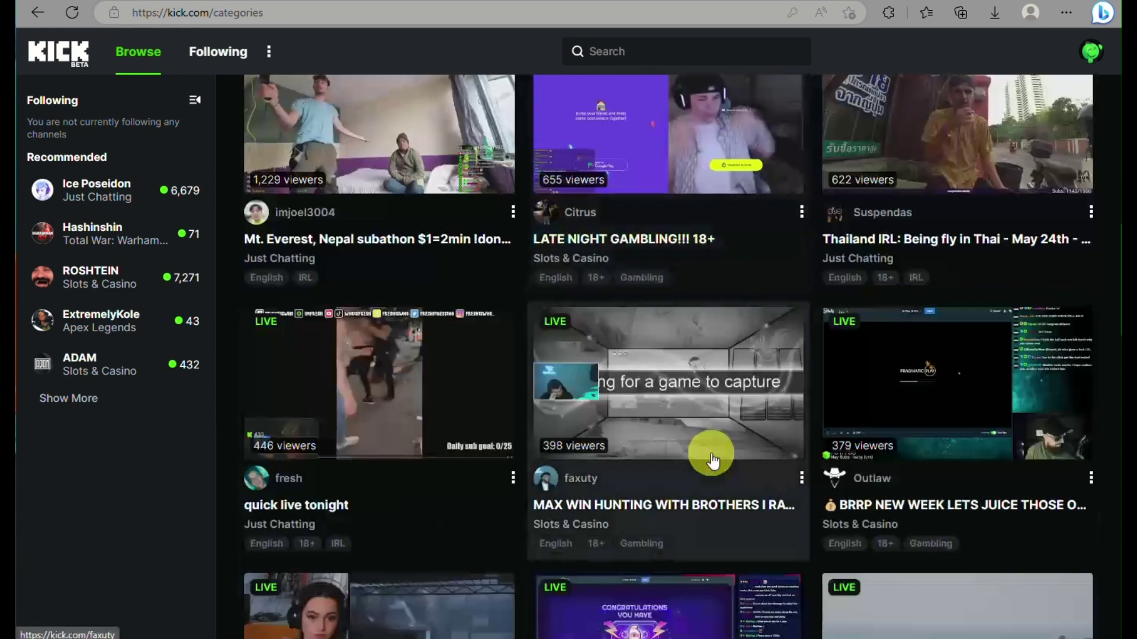
scroll(713, 461, "down", 14)
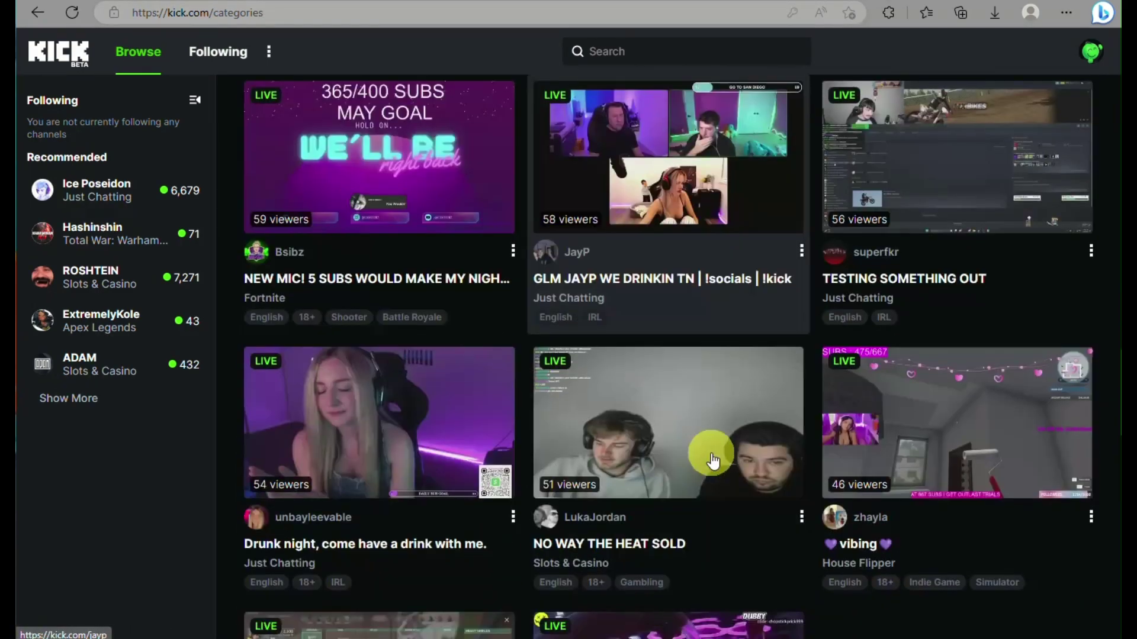
scroll(711, 454, "down", 12)
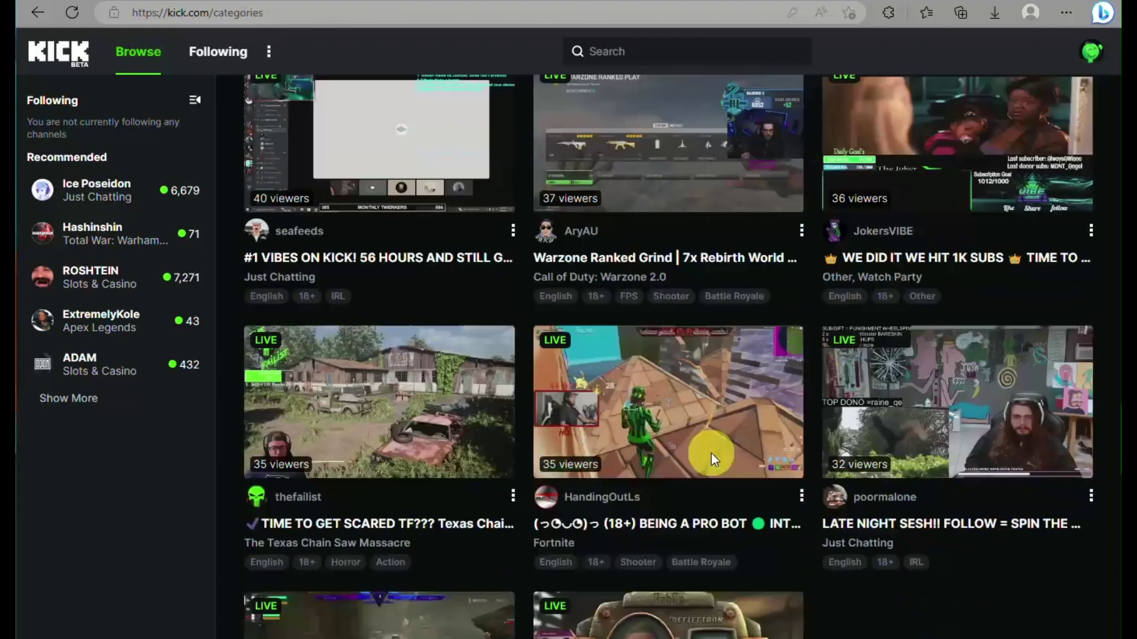
scroll(712, 453, "down", 12)
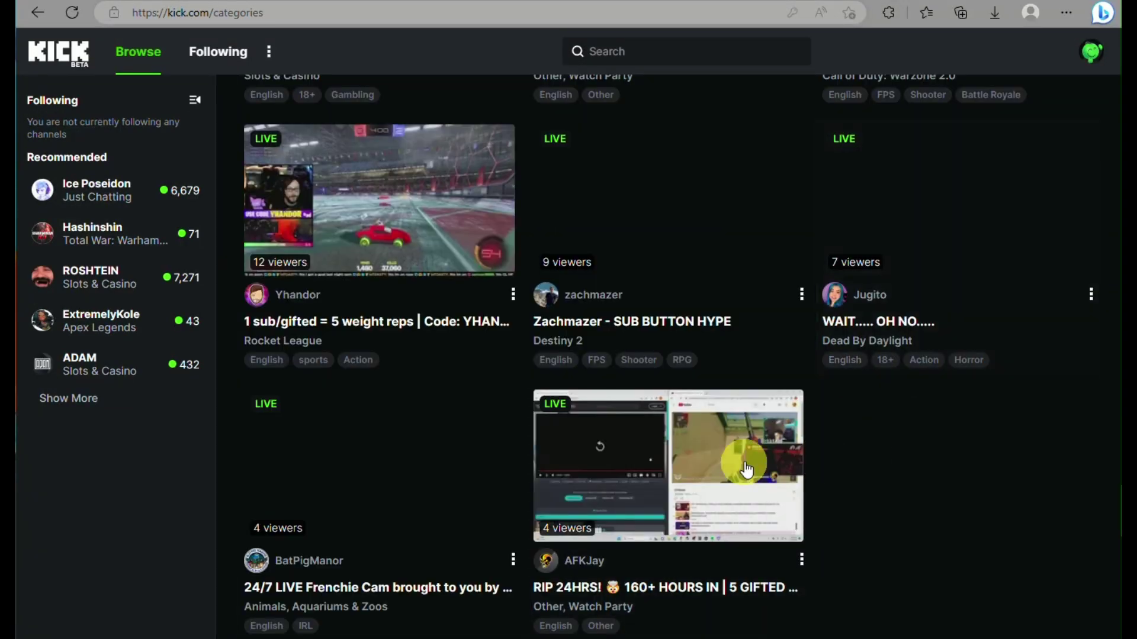
scroll(738, 489, "down", 8)
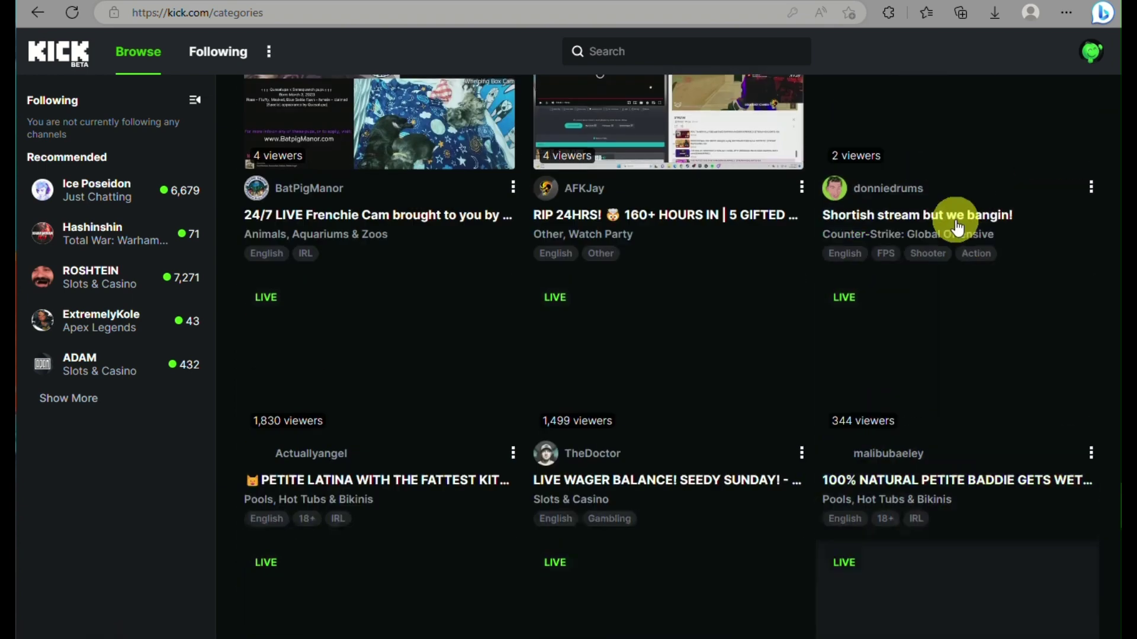
scroll(959, 225, "up", 5)
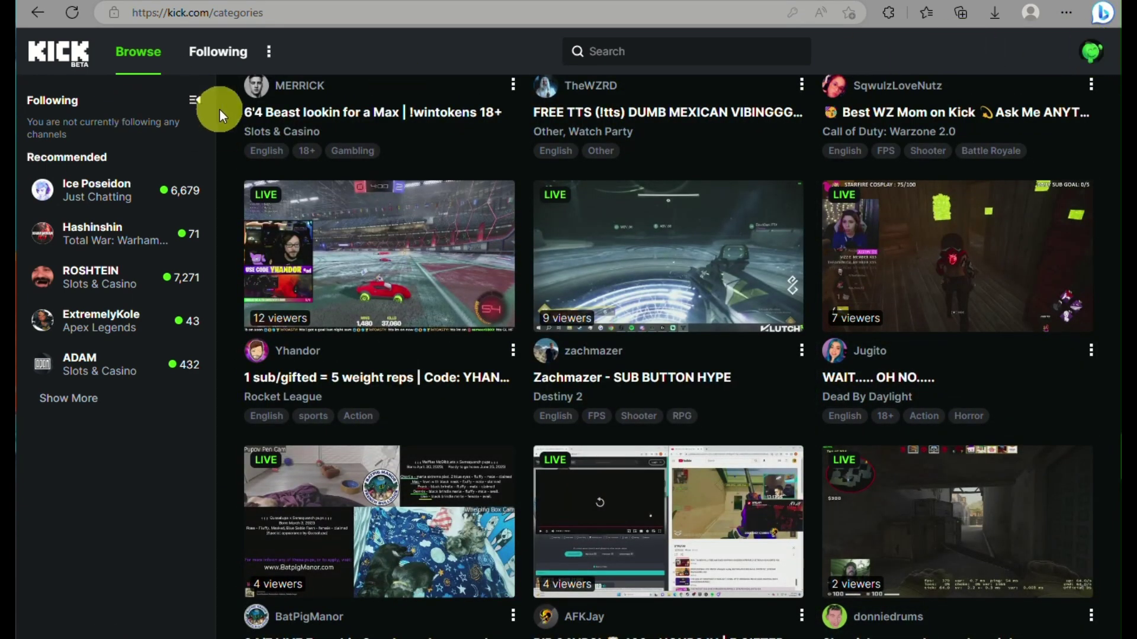
Check the site policies and help list beside Following, then show the profile avatar's account options.
left_click(268, 57)
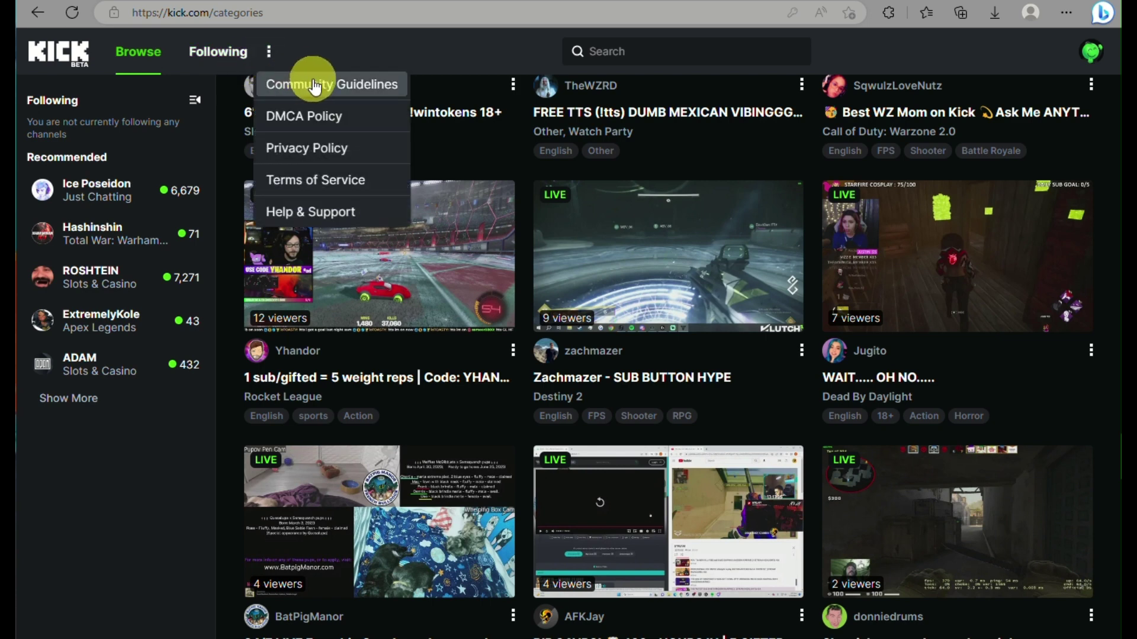
left_click(458, 86)
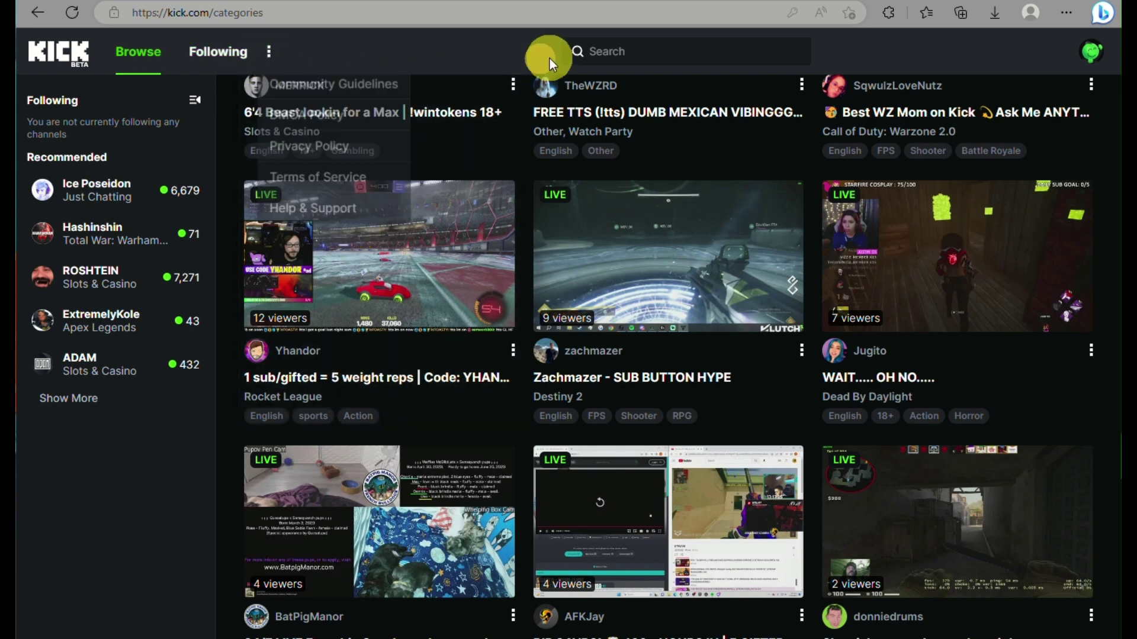
left_click(1092, 62)
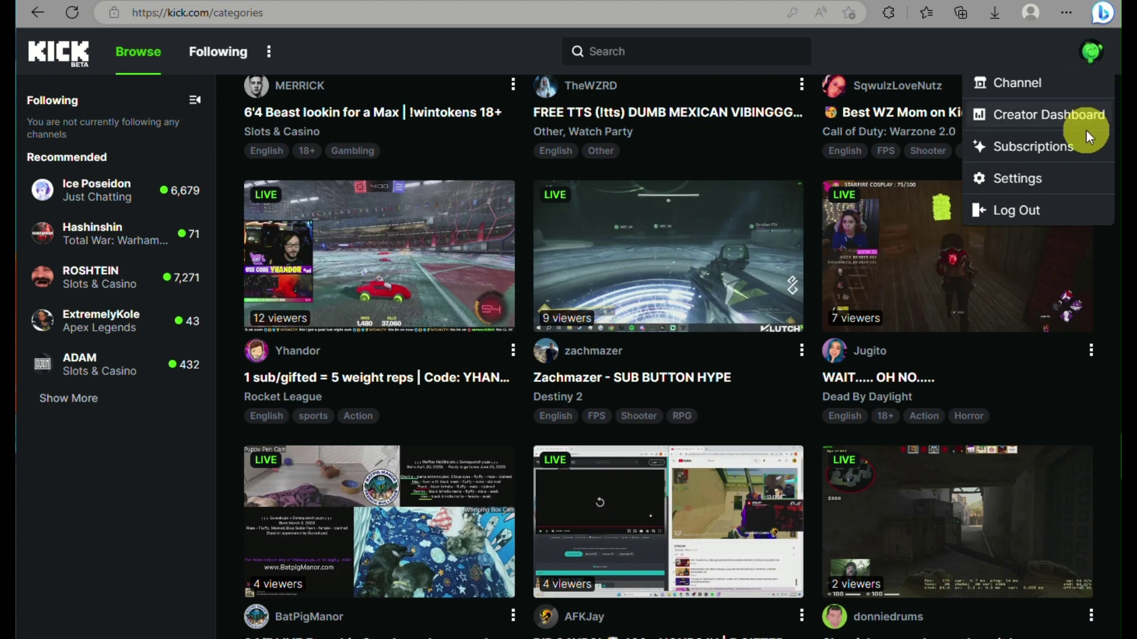